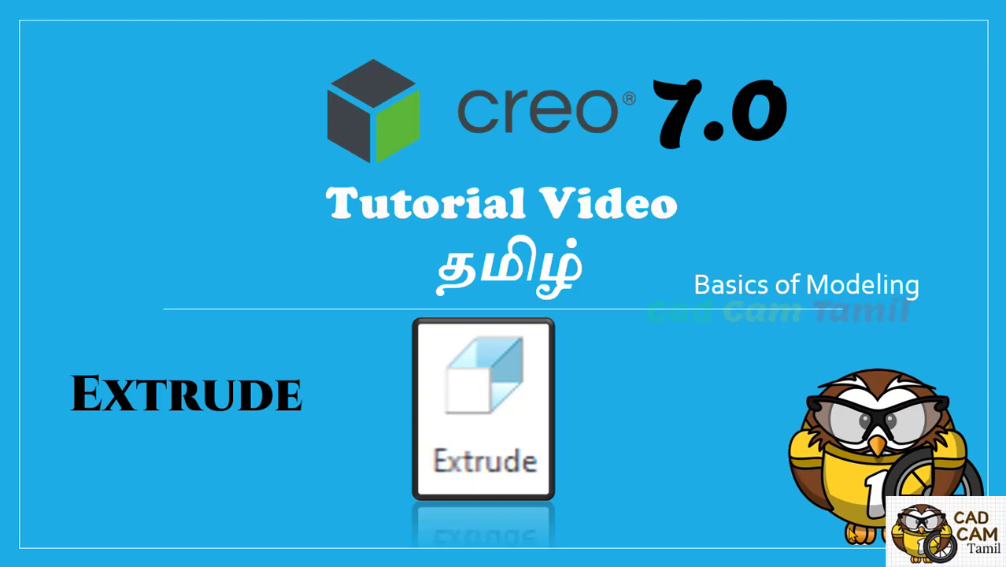
# Advance to the Extrude slide, then leave the slideshow for the live Creo Parametric window.
pyautogui.press('Right')
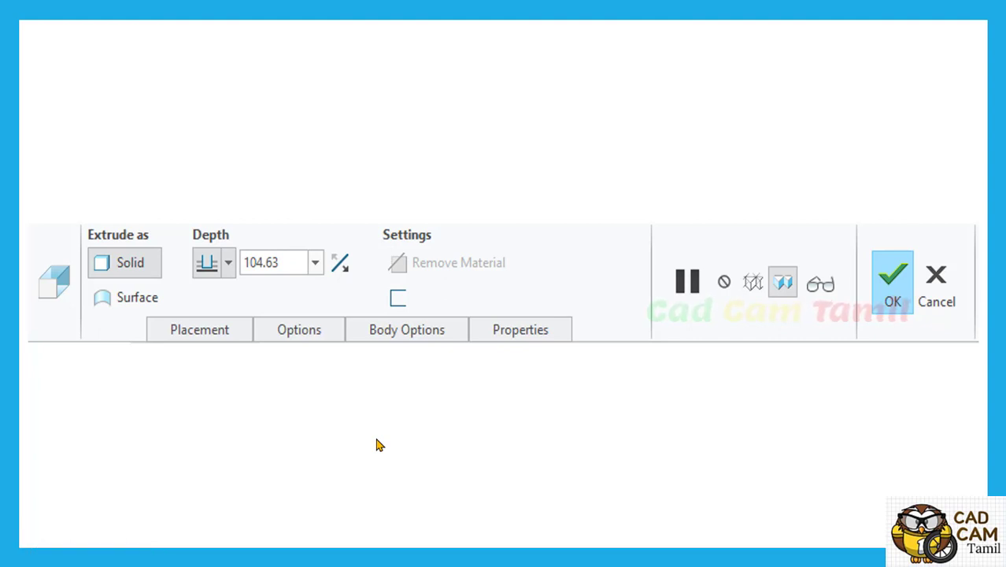
pyautogui.hotkey('alt', 'Tab')
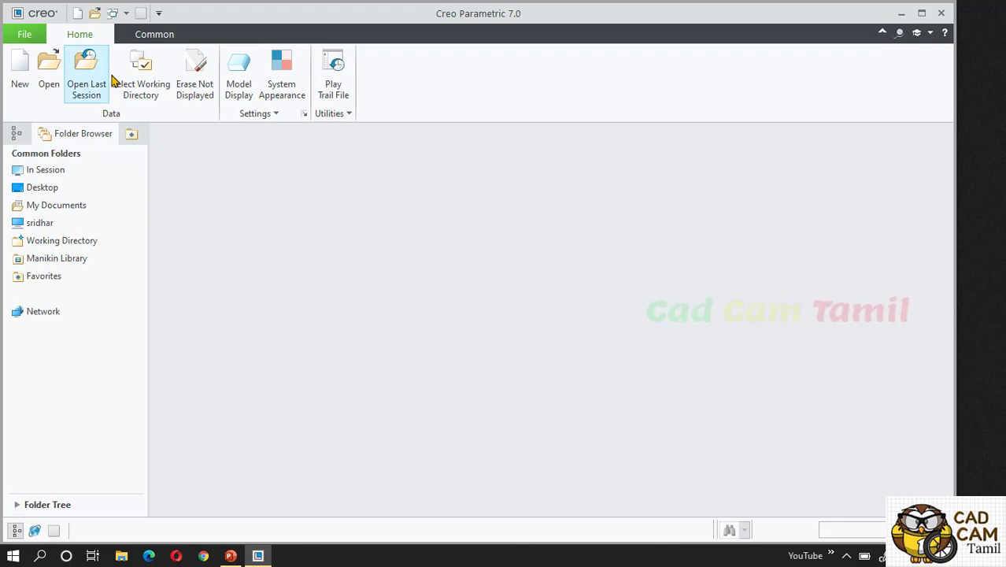
# Set the working directory to the PTC Creo Class folder.
pyautogui.click(144, 83)
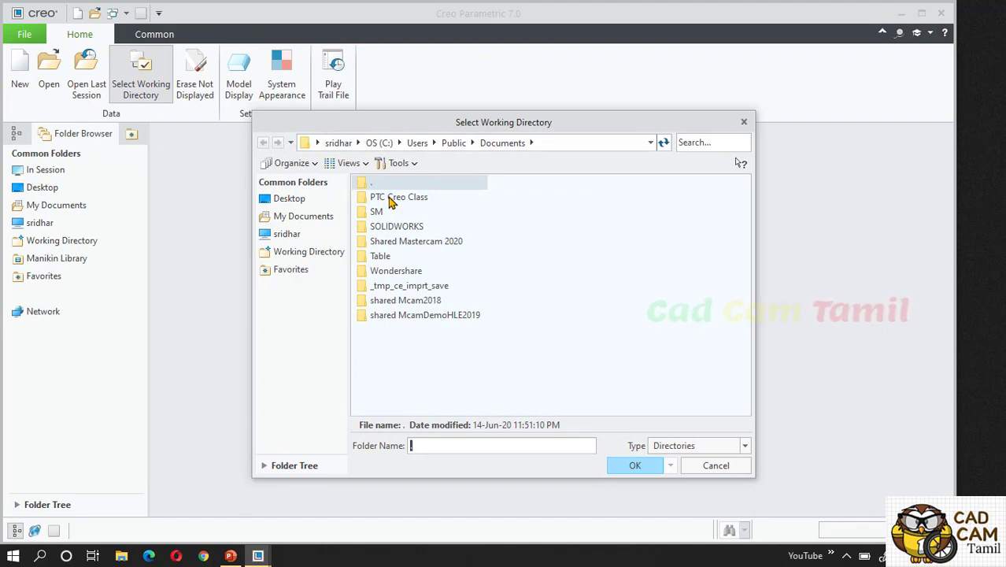
pyautogui.click(391, 200)
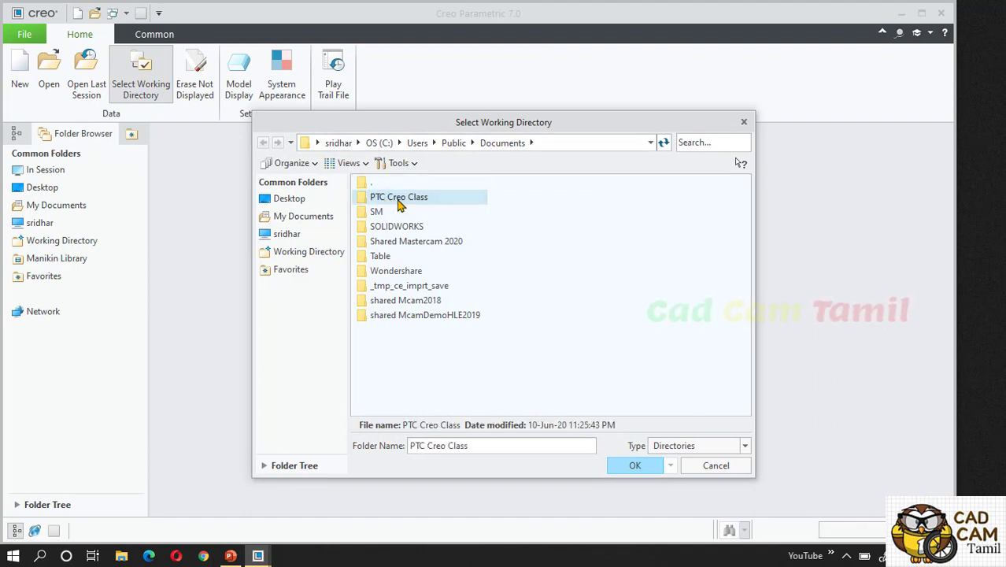
pyautogui.click(623, 467)
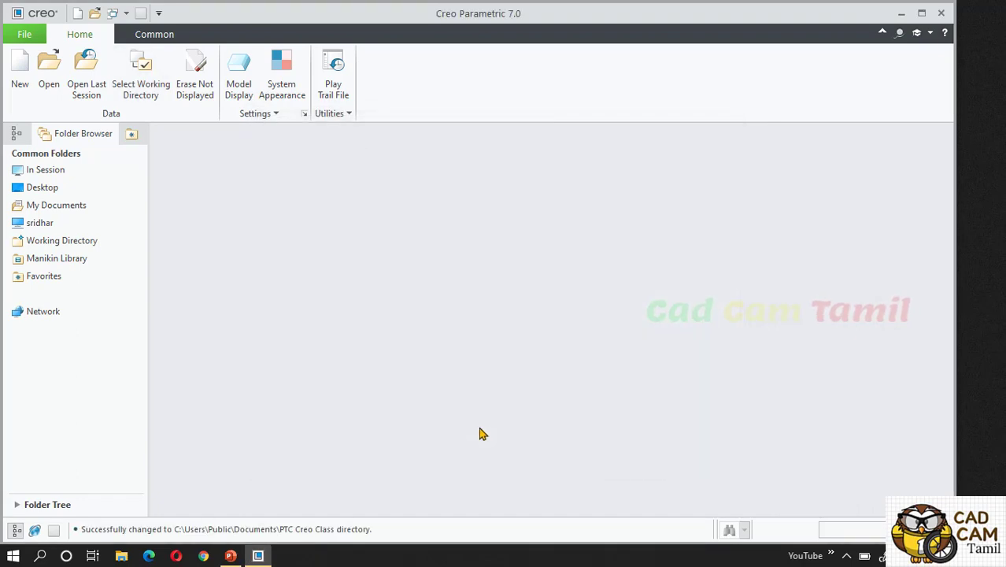
# Create a new solid part named Ex_1 from the mmns_part_solid_rel template.
pyautogui.click(23, 66)
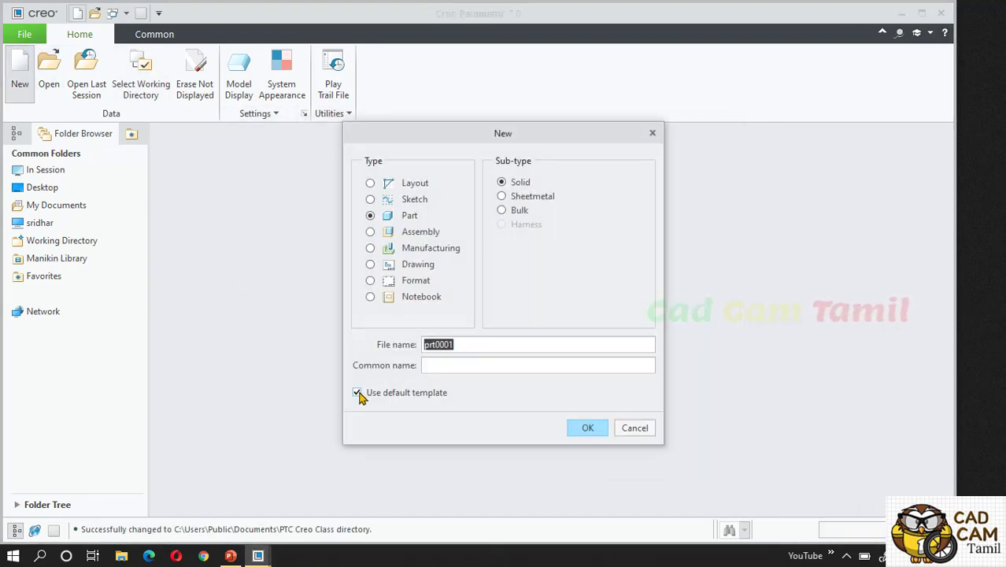
pyautogui.click(358, 392)
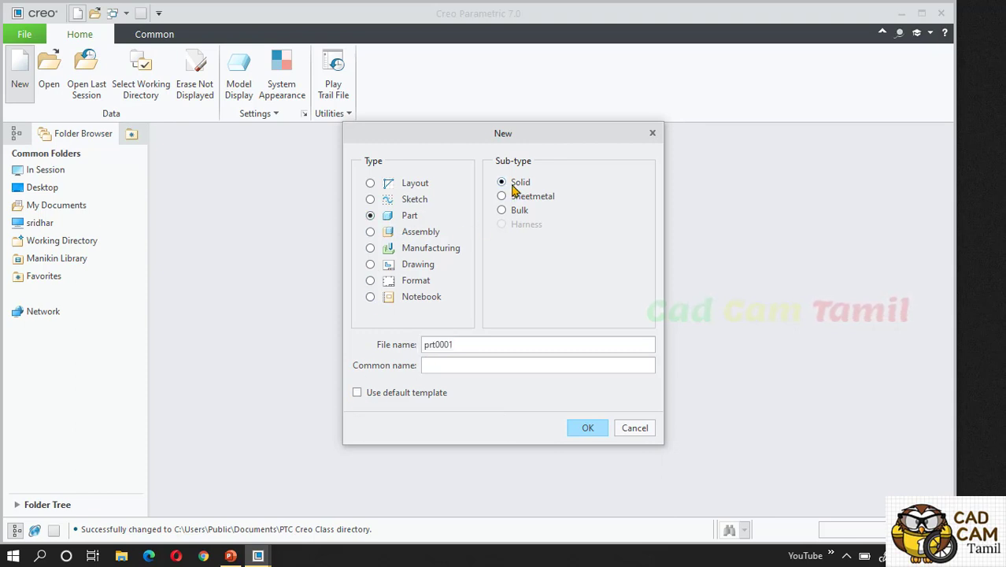
pyautogui.doubleClick(463, 347)
pyautogui.write('Ex_1')
pyautogui.click(584, 434)
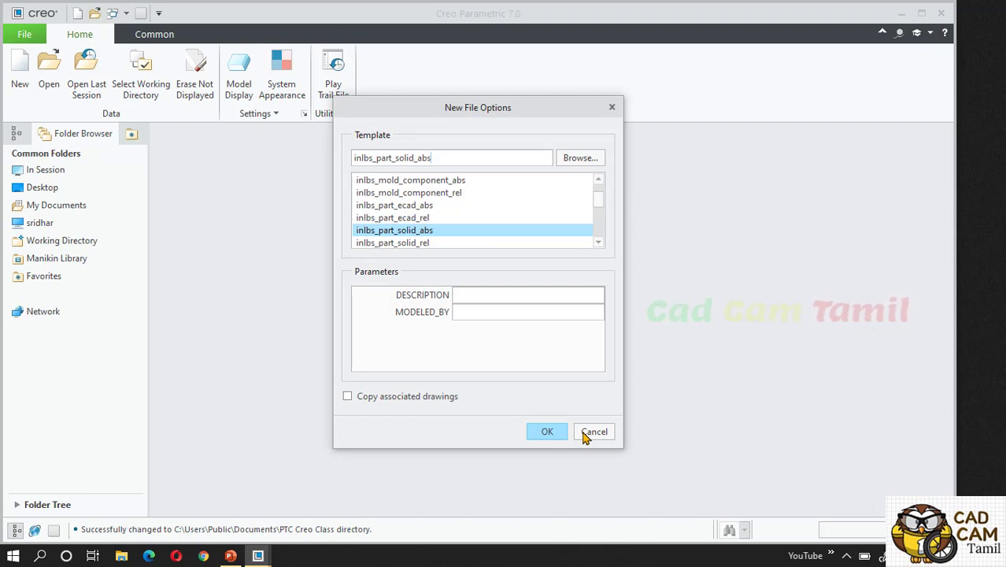
pyautogui.scroll(-3, 414, 227)
pyautogui.click(380, 219)
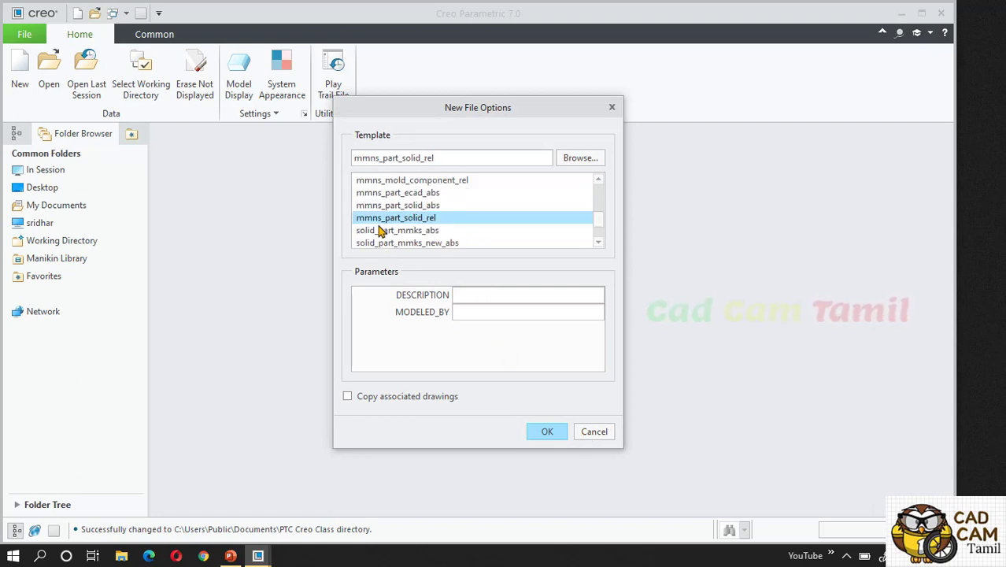
pyautogui.click(543, 433)
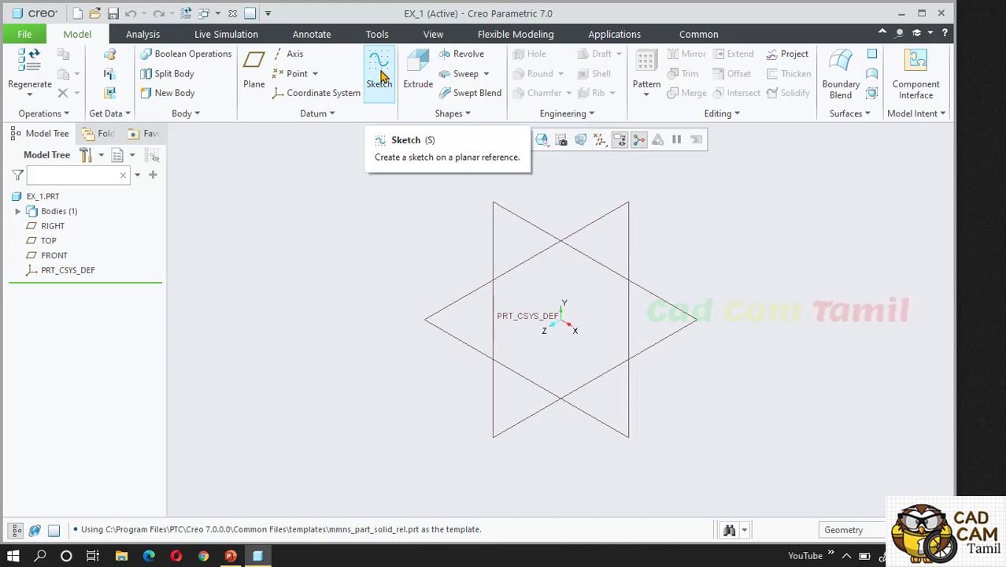
# Place Sketch 1 on the TOP datum plane, oriented by the RIGHT plane.
pyautogui.click(381, 75)
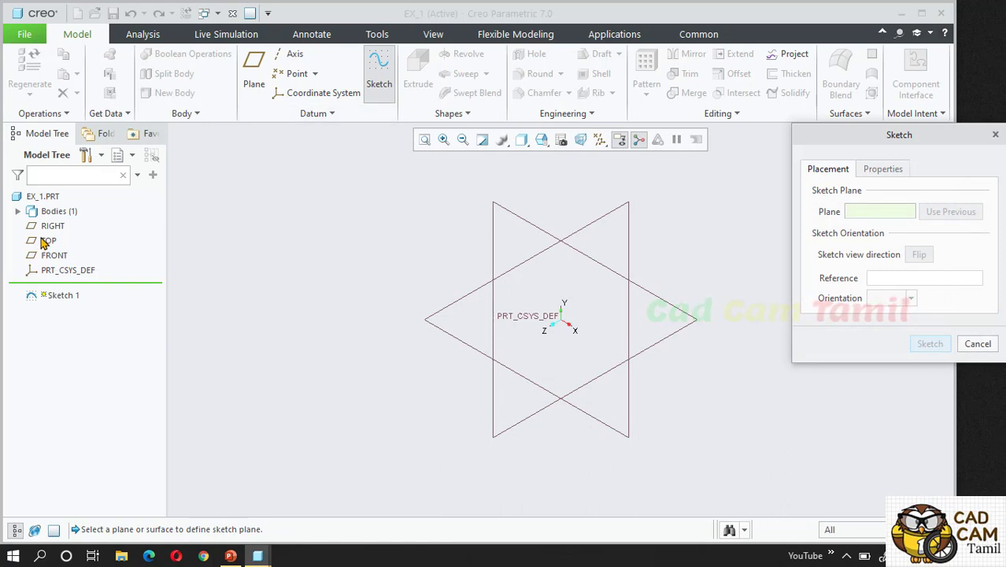
pyautogui.moveTo(881, 141); pyautogui.dragTo(792, 137)
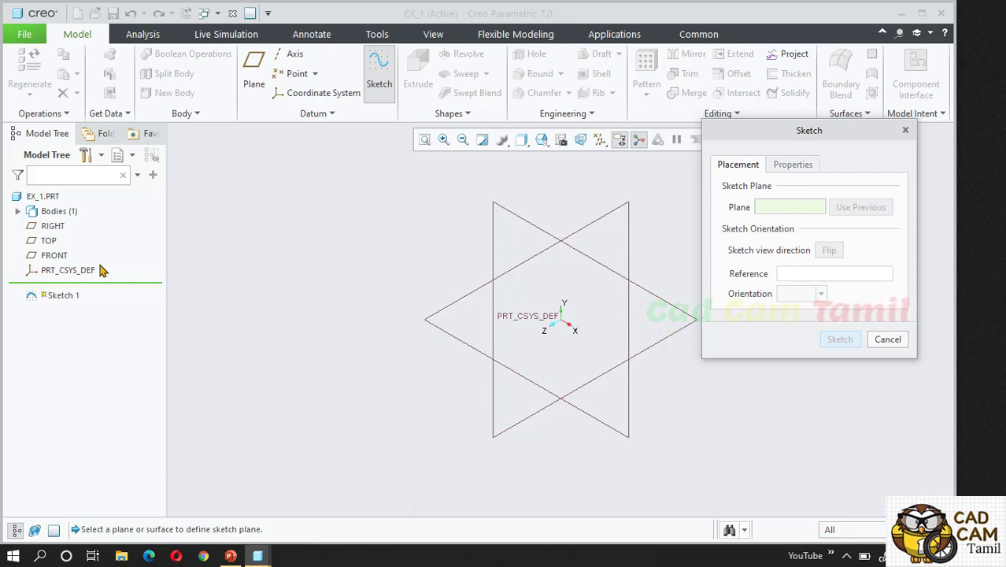
pyautogui.click(48, 240)
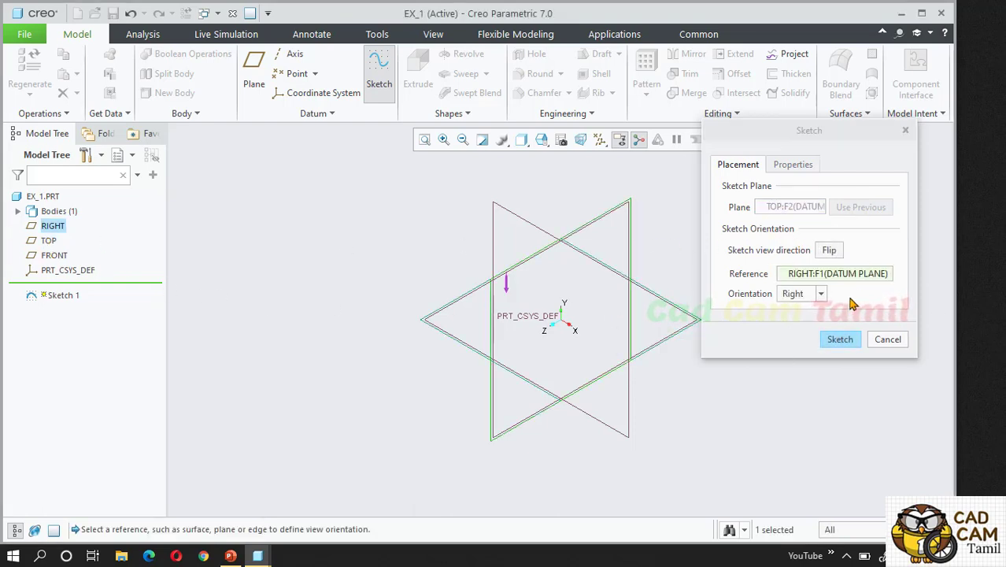
pyautogui.click(840, 339)
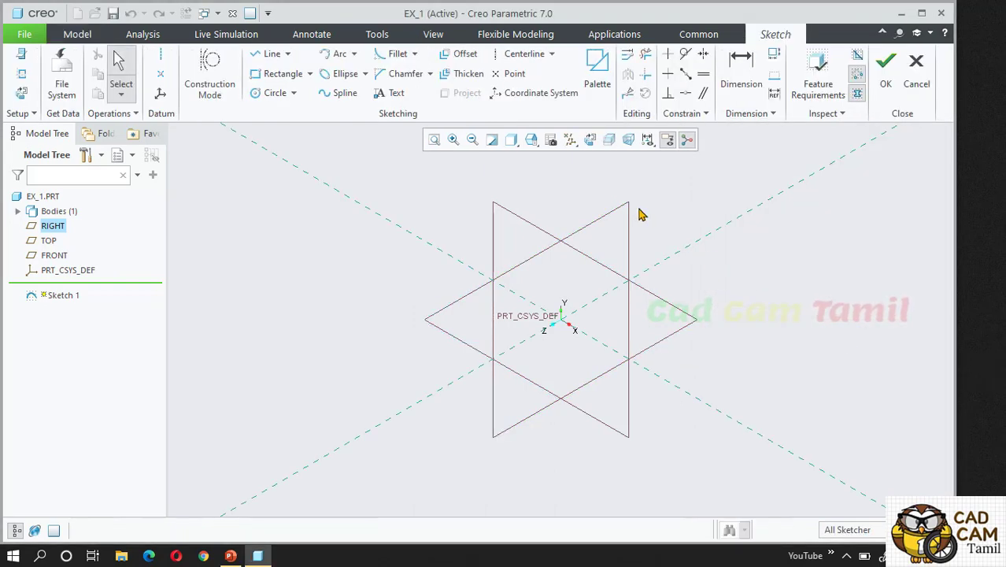
# Orient the sketch flat to the screen and draw vertical and horizontal centerlines through the origin.
pyautogui.click(590, 140)
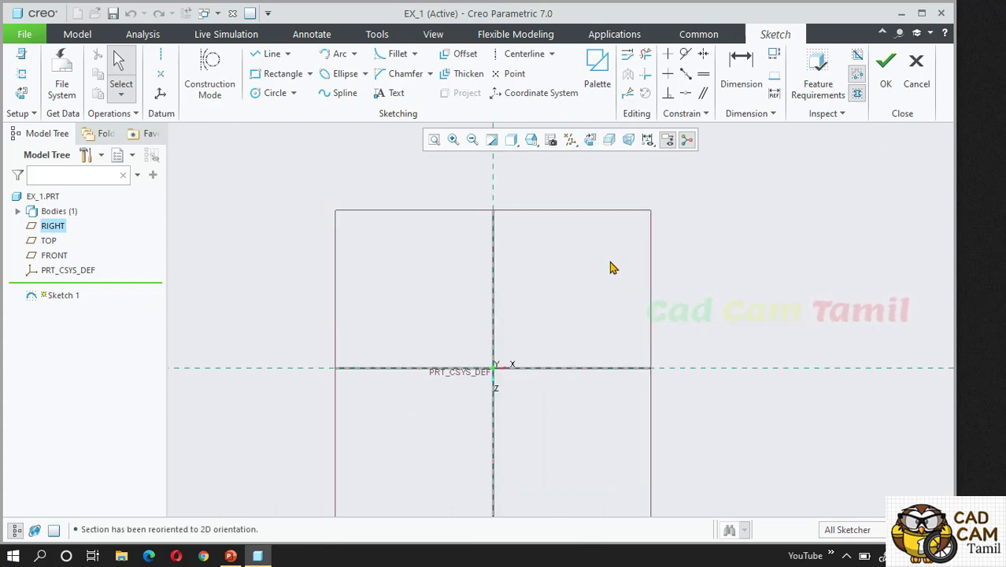
pyautogui.click(519, 54)
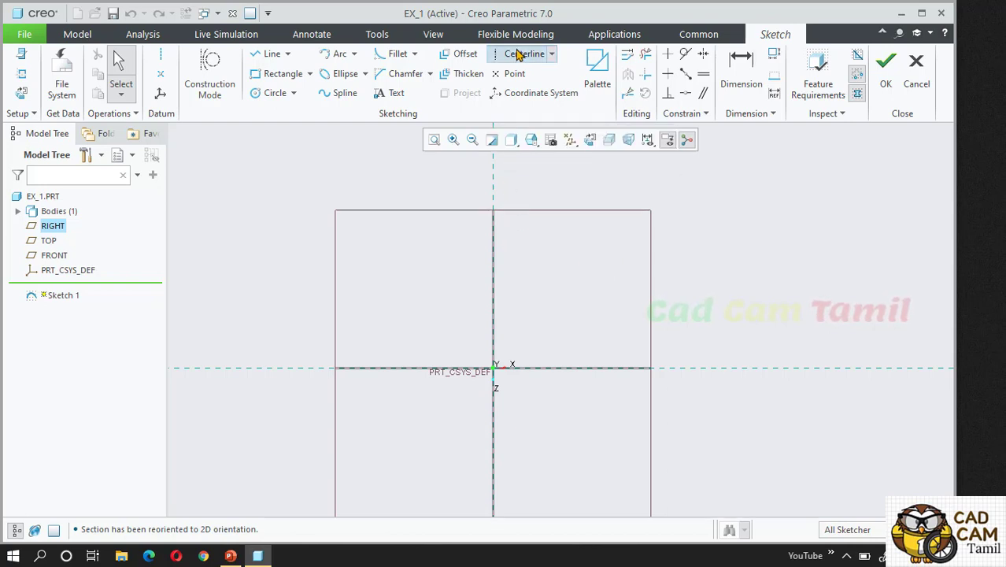
pyautogui.click(493, 226)
pyautogui.click(493, 442)
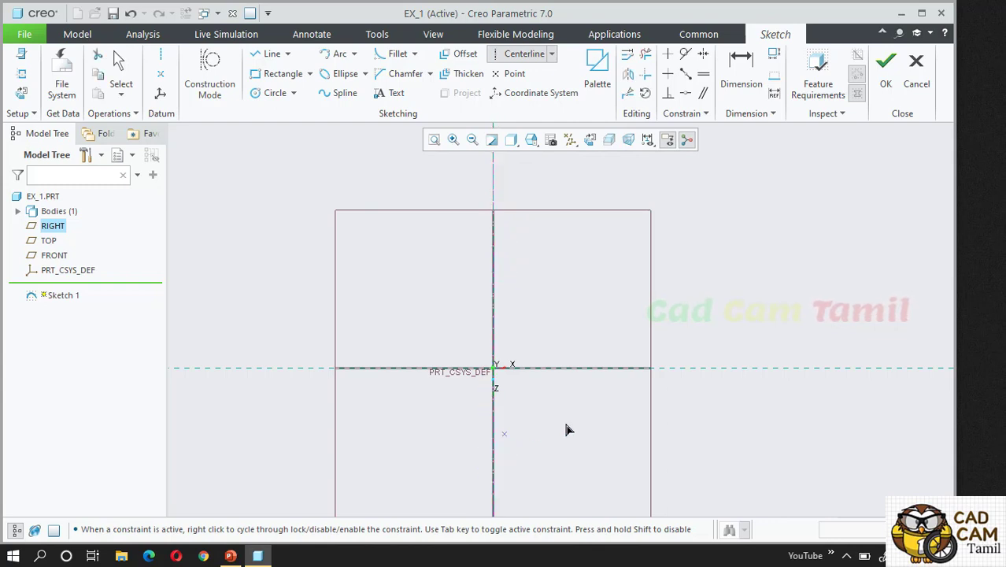
pyautogui.click(826, 368)
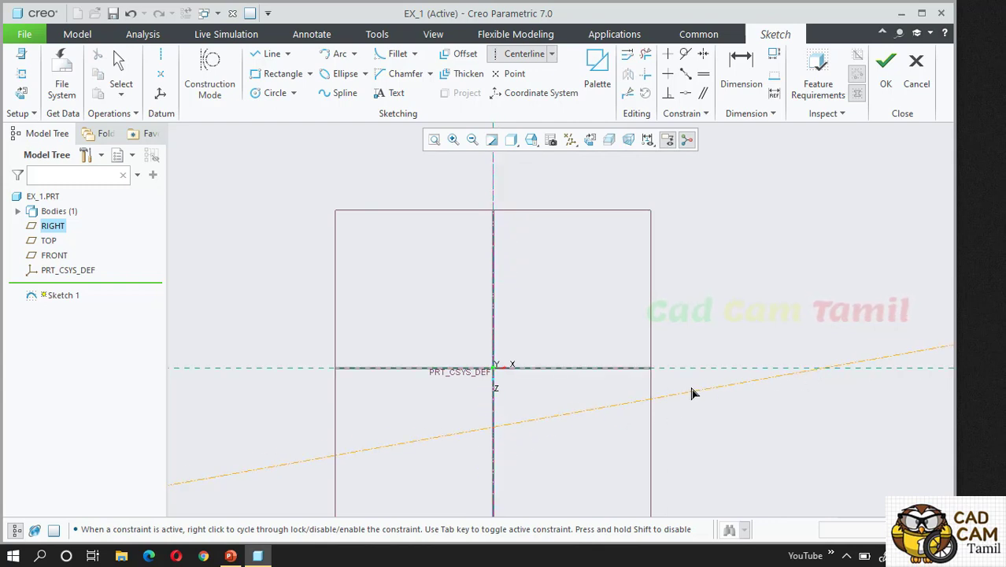
pyautogui.click(543, 376)
pyautogui.middleClick(589, 280)
pyautogui.click(591, 281)
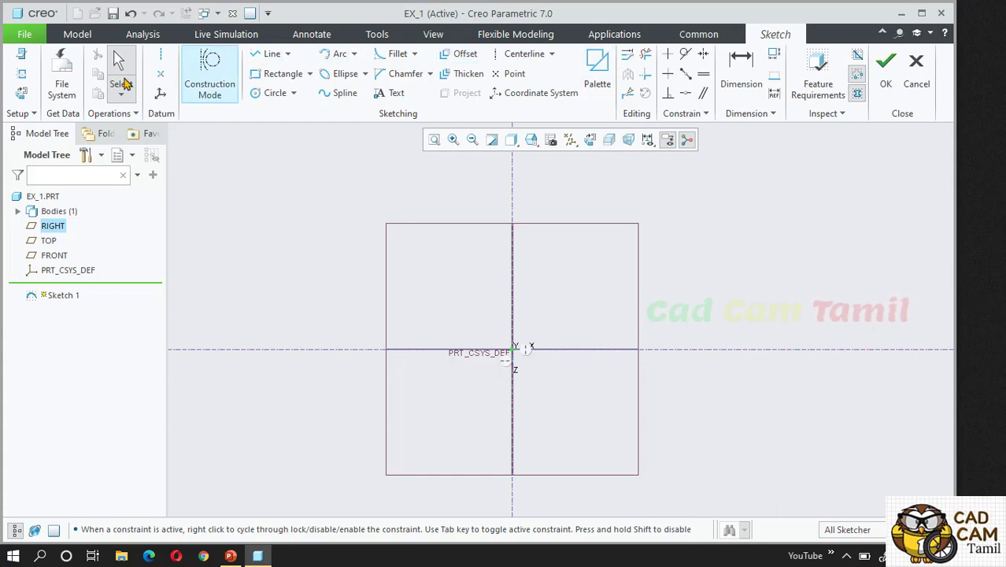
# Draw a rectangle from the origin and dimension it 300 wide by 200 high.
pyautogui.click(291, 77)
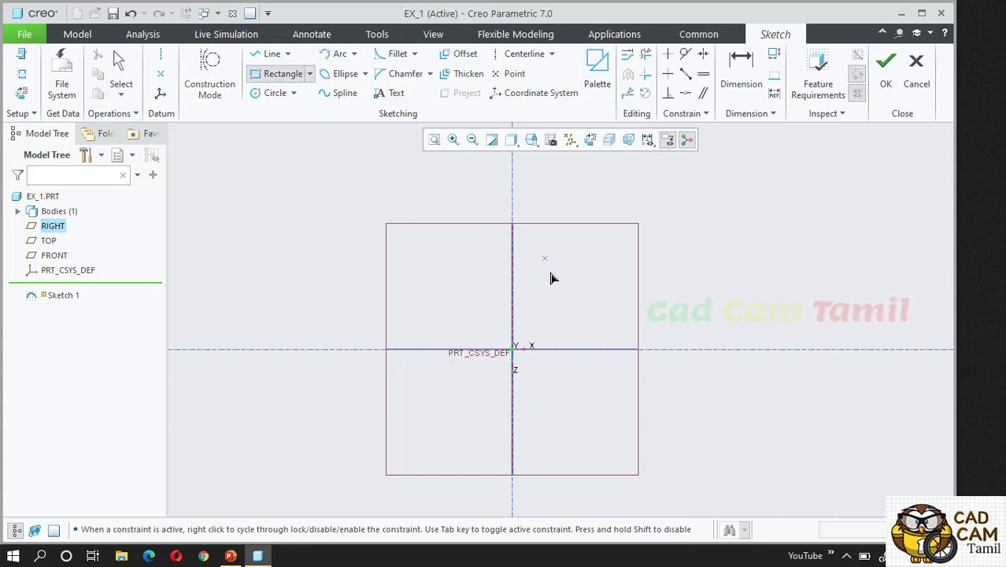
pyautogui.click(510, 348)
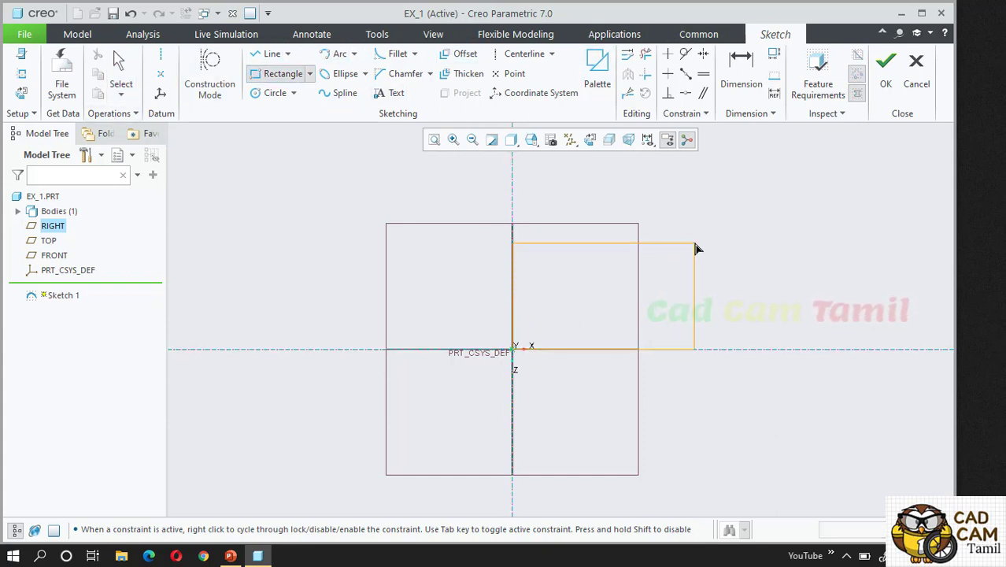
pyautogui.middleClick(811, 231)
pyautogui.doubleClick(583, 339)
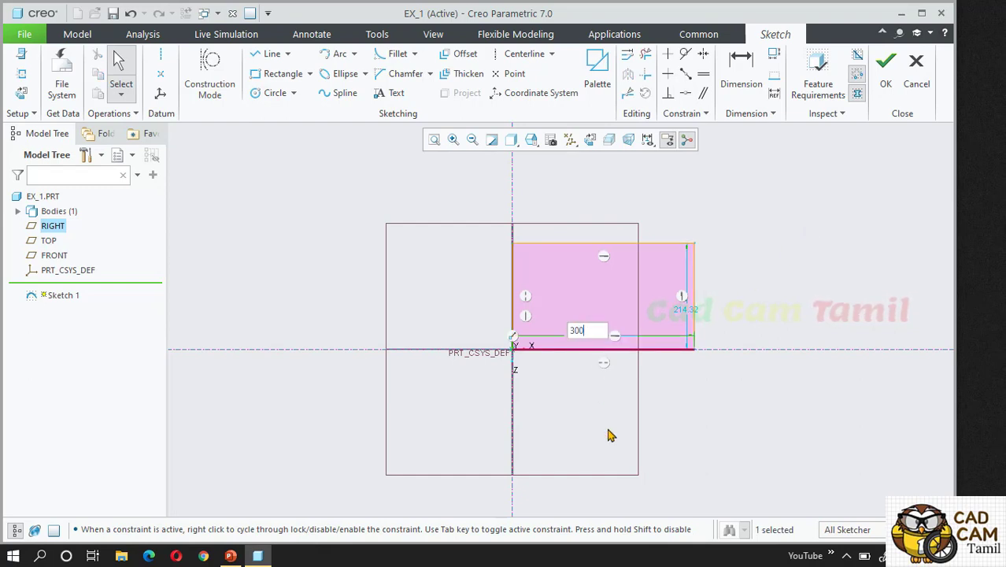
pyautogui.press('Return')
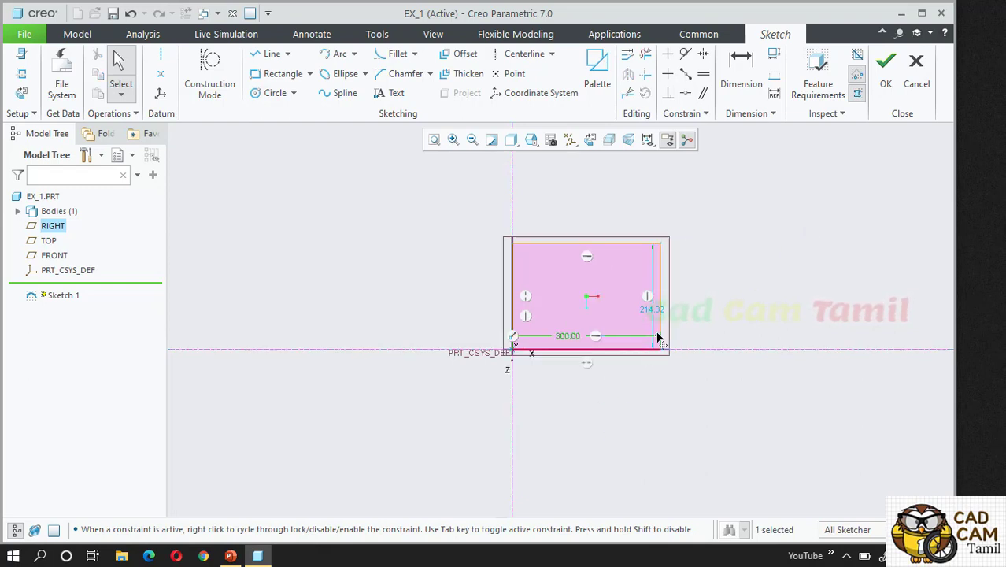
pyautogui.doubleClick(654, 309)
pyautogui.write('2')
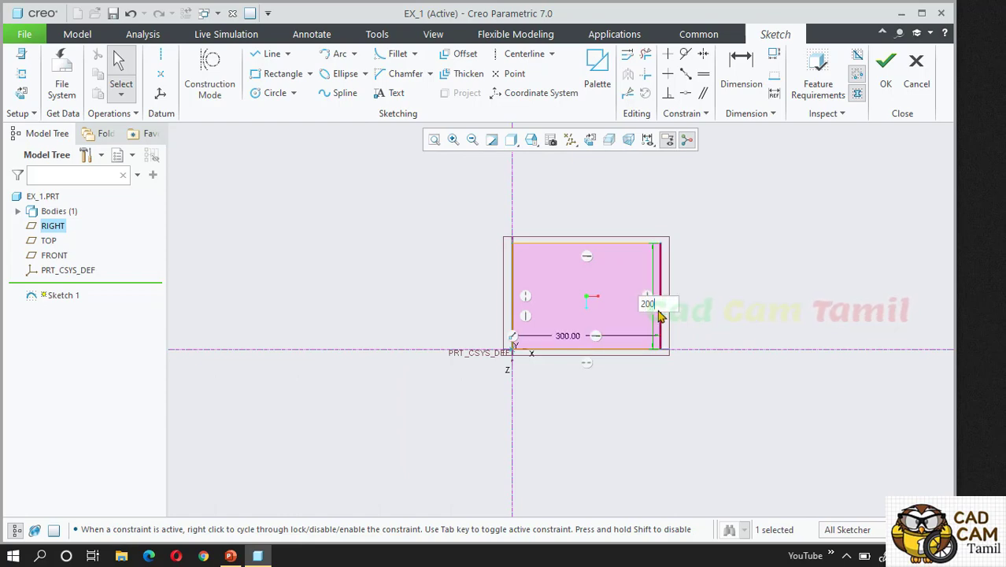
pyautogui.write('00')
pyautogui.press('Return')
pyautogui.click(770, 263)
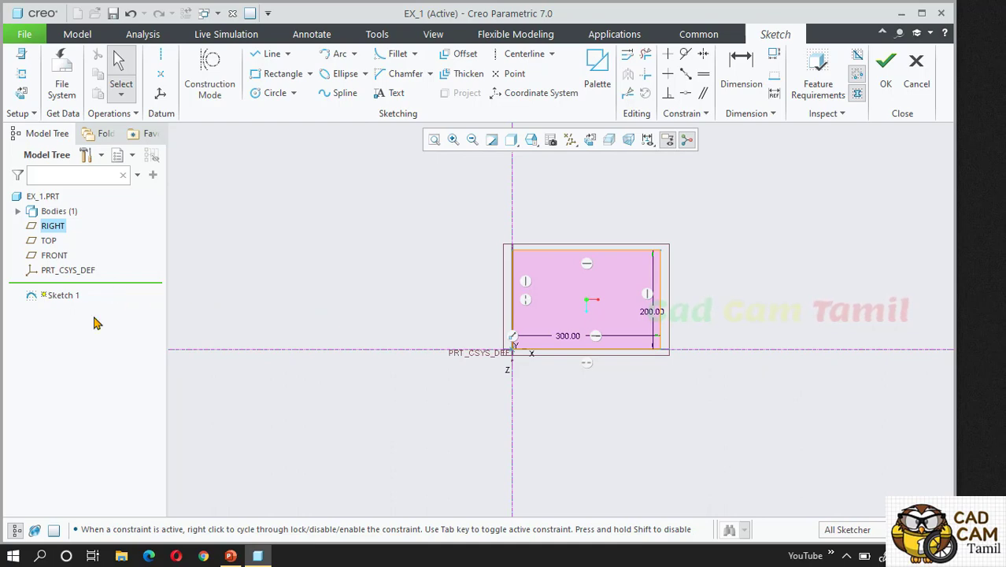
# Finish Sketch 1, return to the default 3-D view, and start an Extrude feature.
pyautogui.click(887, 85)
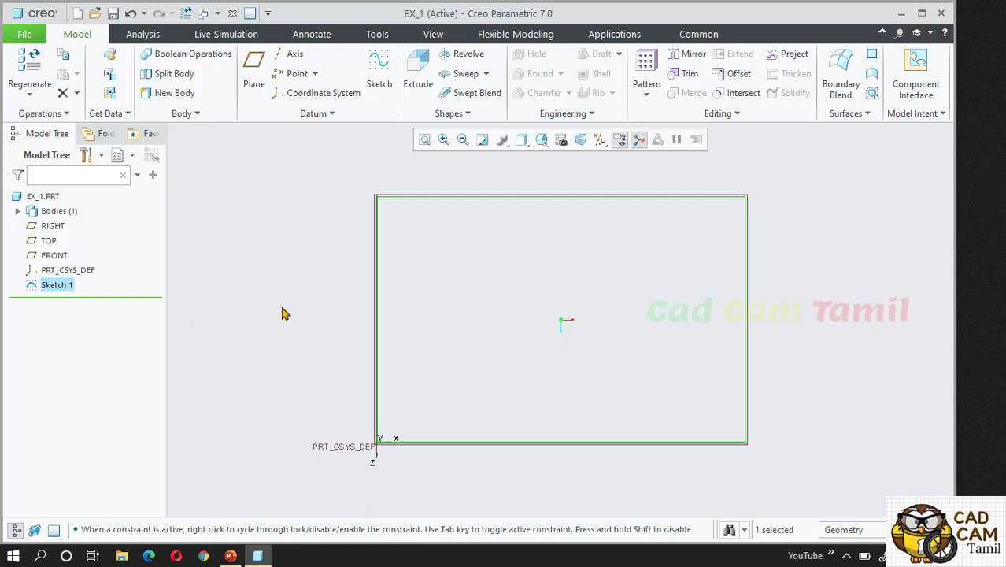
pyautogui.moveTo(496, 267)
pyautogui.mouseDown(button='middle')
pyautogui.moveTo(458, 273)
pyautogui.moveTo(466, 292)
pyautogui.moveTo(422, 252)
pyautogui.mouseUp(button='middle')
pyautogui.hotkey('ctrl', 'd')
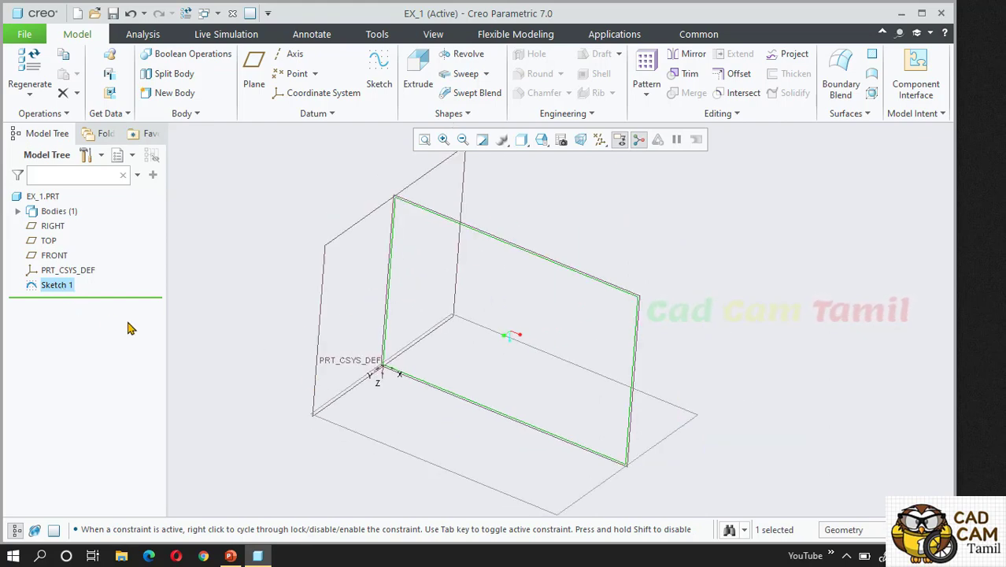
pyautogui.click(220, 288)
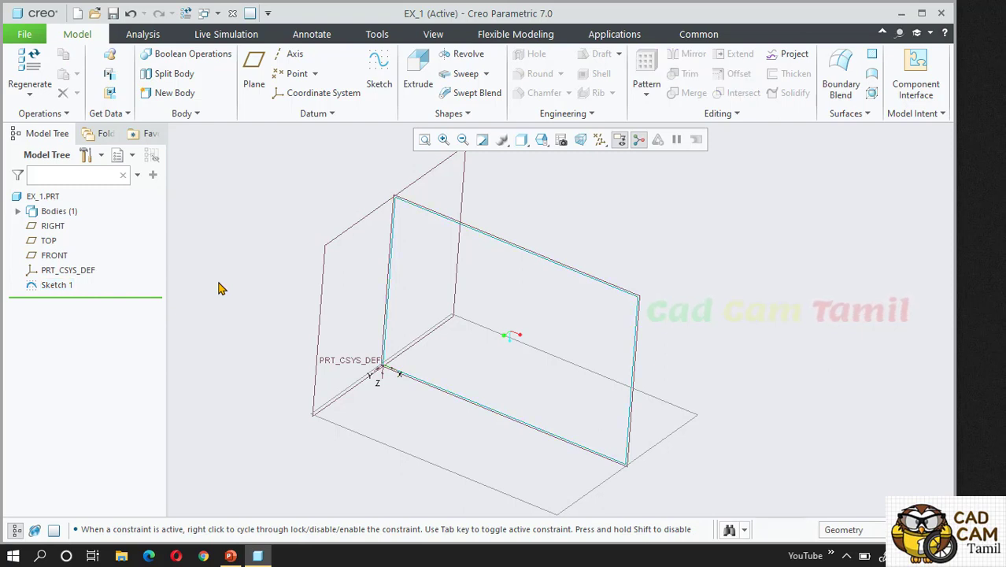
pyautogui.click(57, 287)
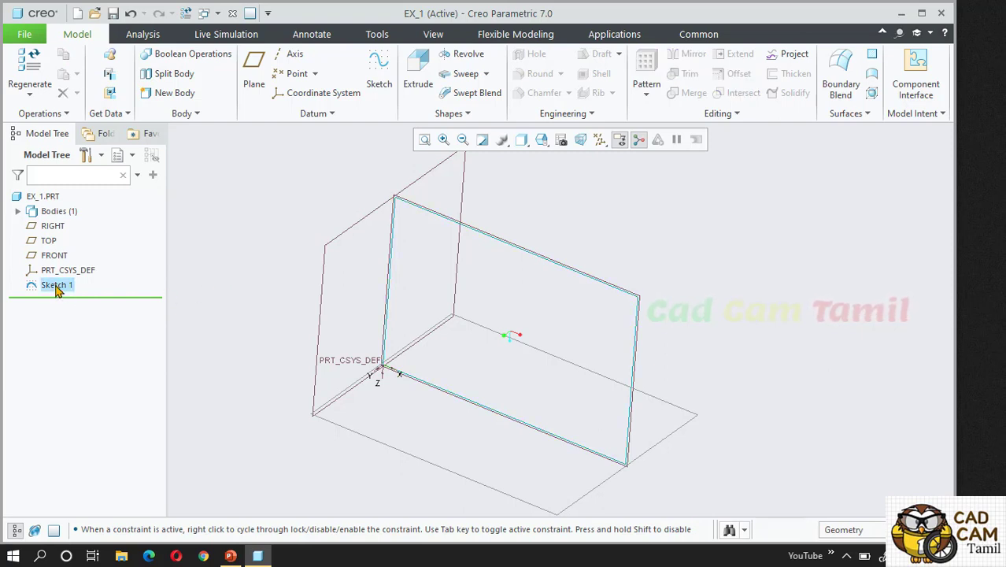
pyautogui.click(211, 300)
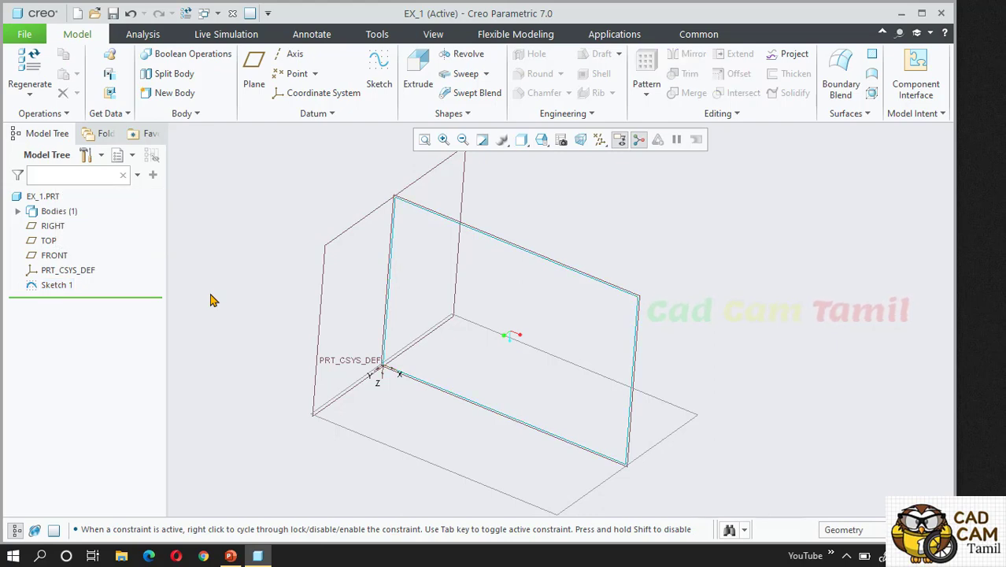
pyautogui.click(423, 75)
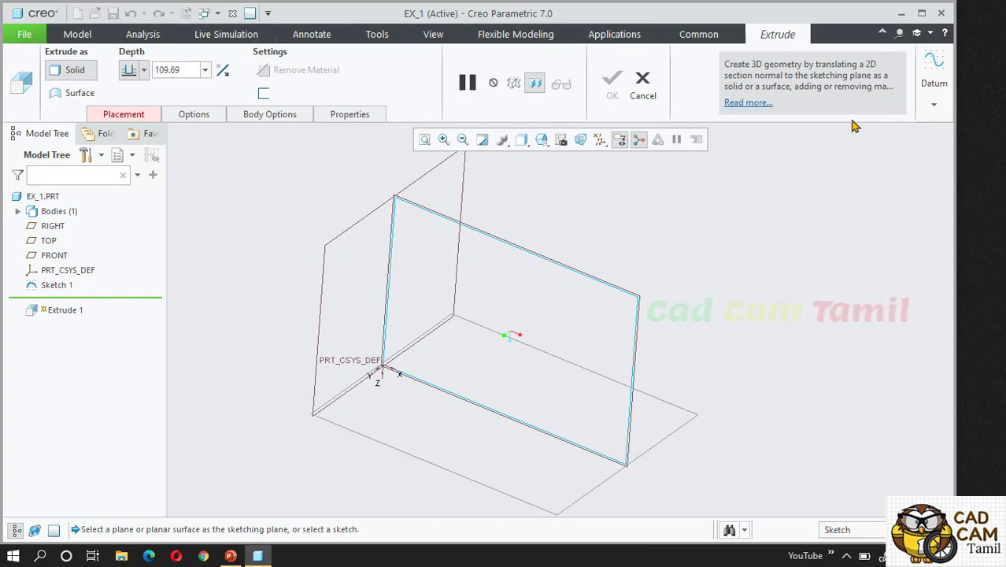
# Use Sketch 1 as the extrusion section and select the Side 1 depth value in Options.
pyautogui.click(134, 118)
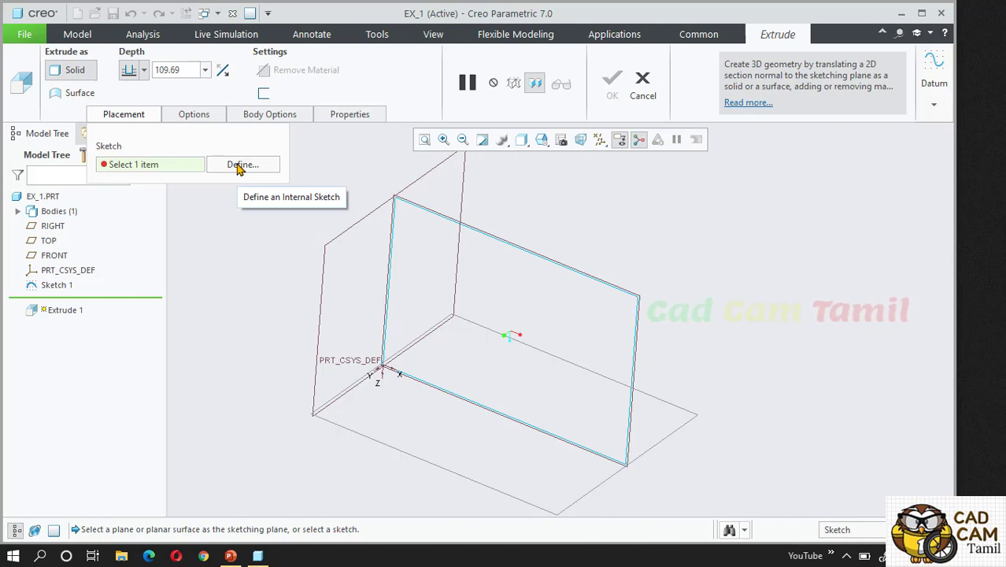
pyautogui.click(55, 285)
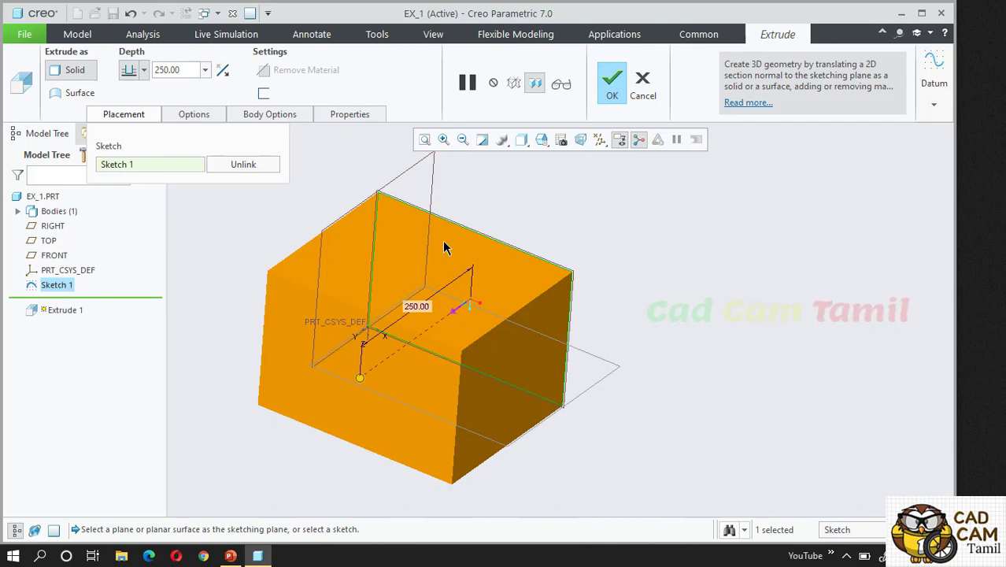
pyautogui.click(136, 115)
pyautogui.click(180, 118)
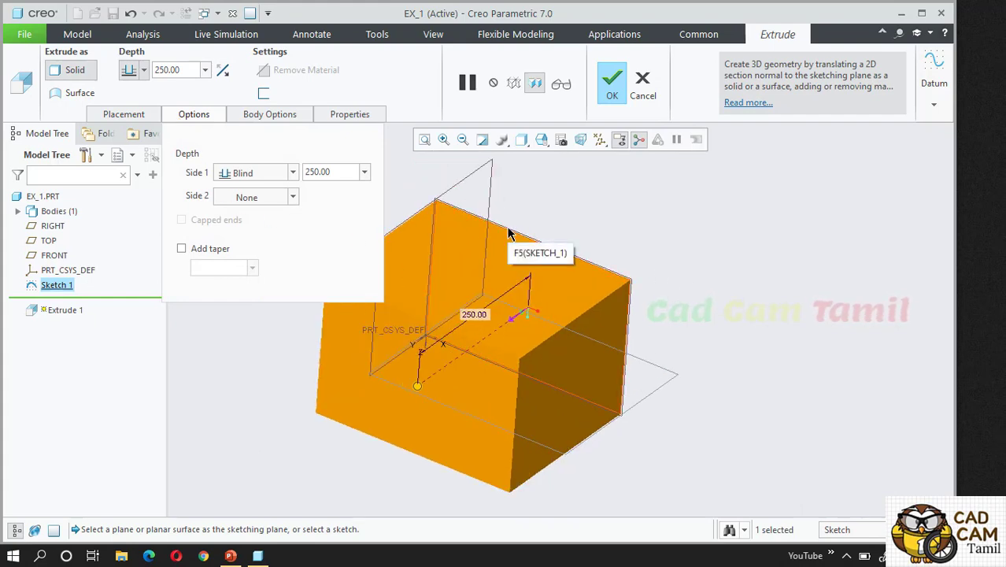
pyautogui.doubleClick(330, 170)
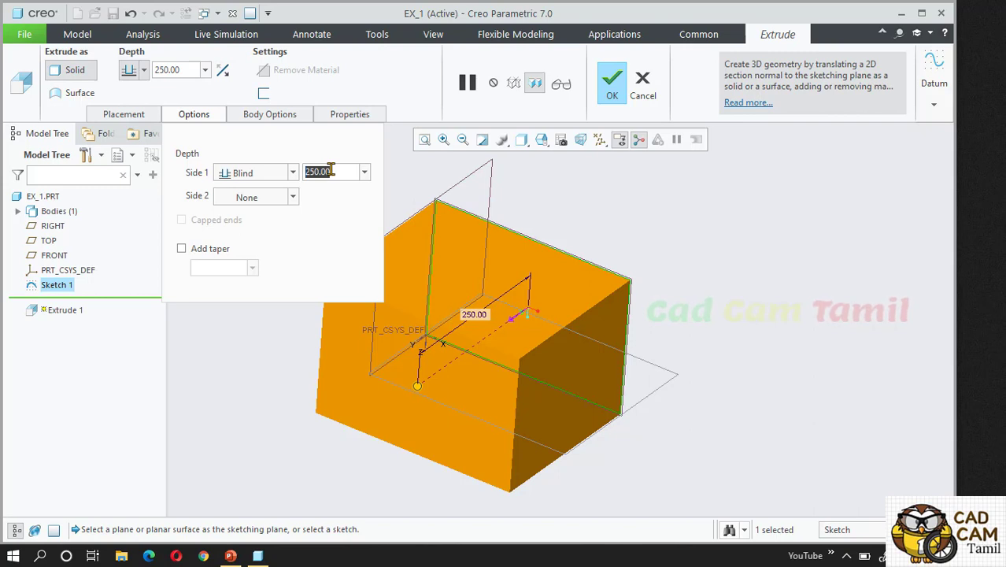
# Set the Side 1 blind depth to 50.
pyautogui.write('50')
pyautogui.press('Return')
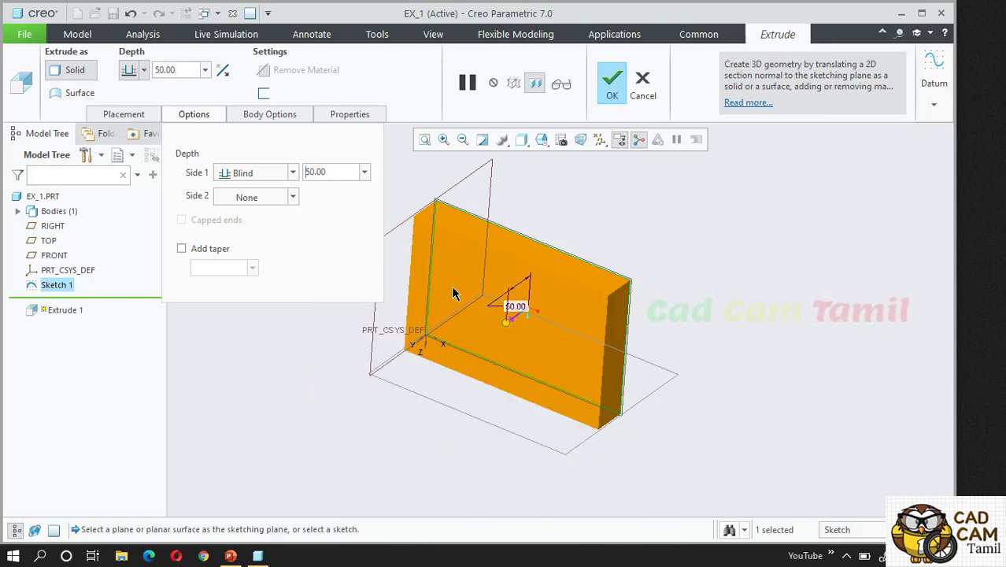
pyautogui.scroll(2, 611, 367)
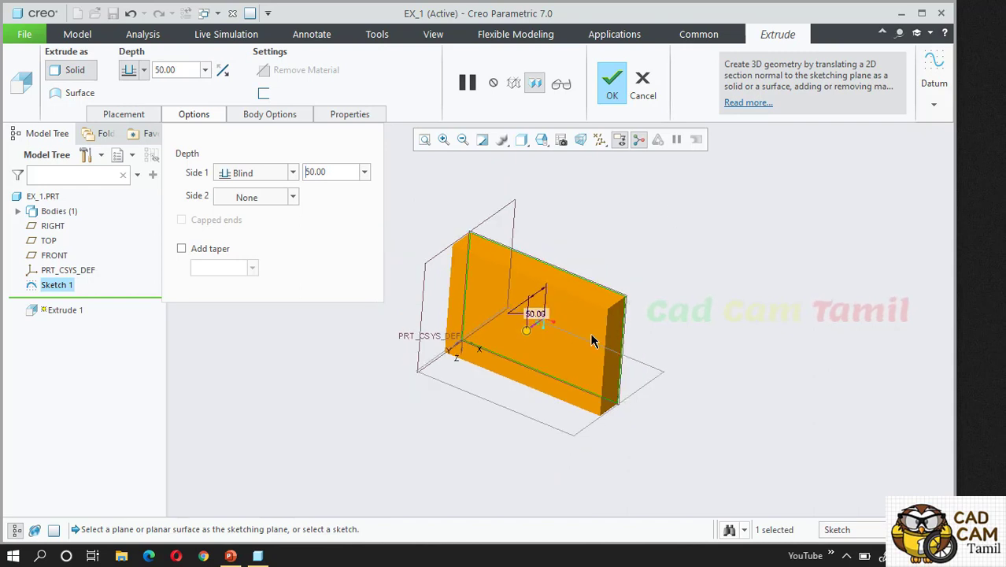
pyautogui.scroll(-2, 566, 280)
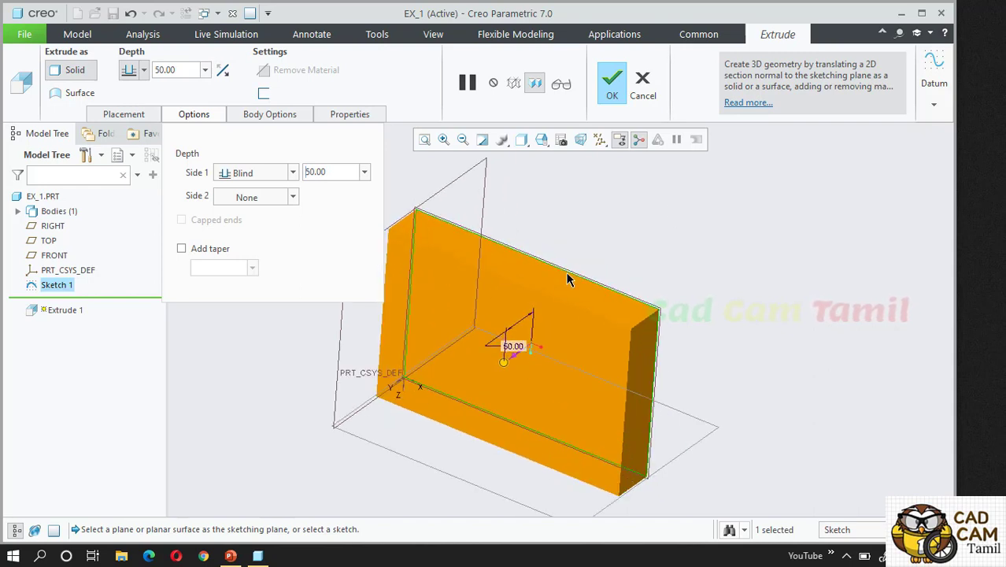
# Try a 100 blind depth on Side 2, then set Side 2 back to None.
pyautogui.click(222, 203)
pyautogui.click(236, 214)
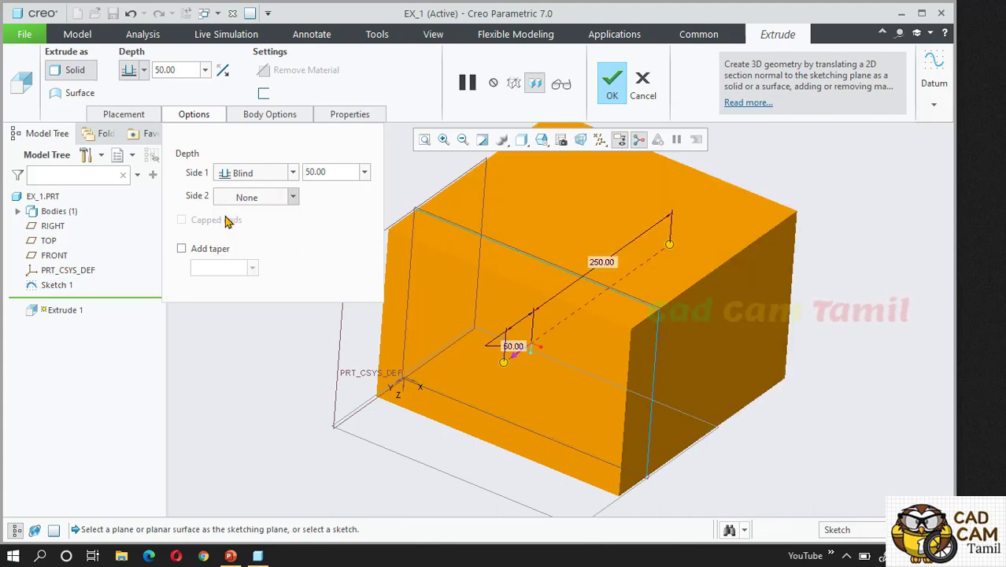
pyautogui.doubleClick(328, 196)
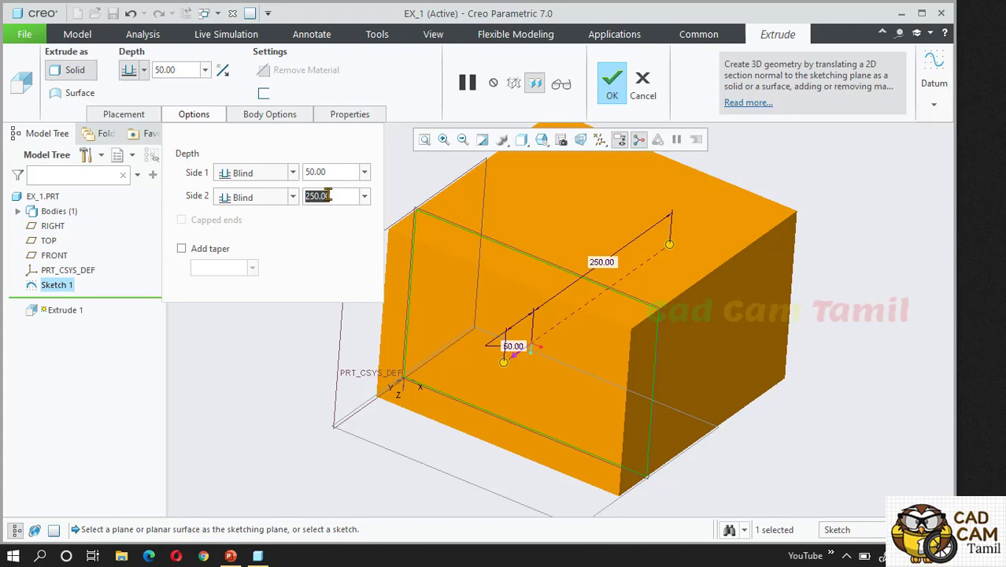
pyautogui.write('100')
pyautogui.press('Return')
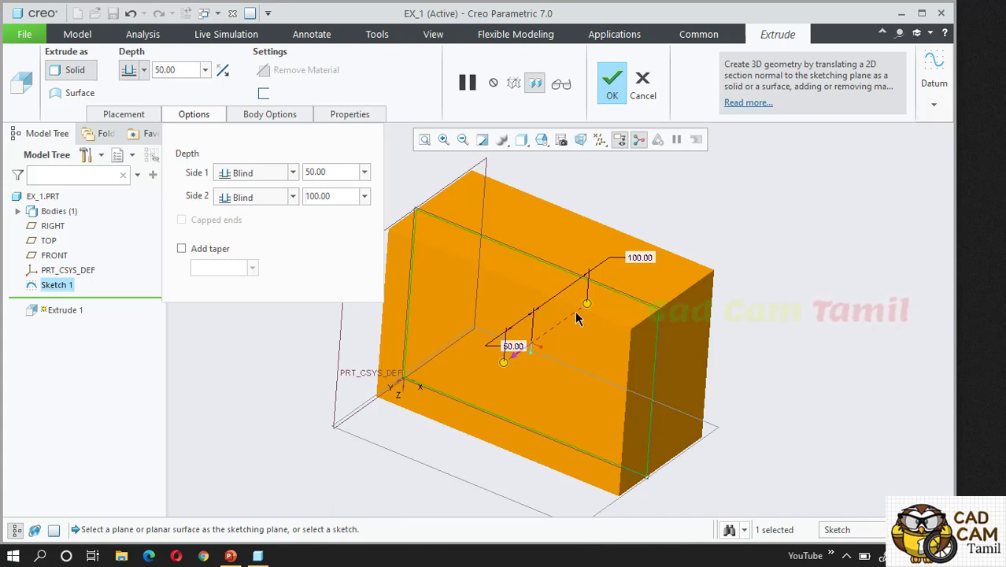
pyautogui.click(364, 196)
pyautogui.click(292, 197)
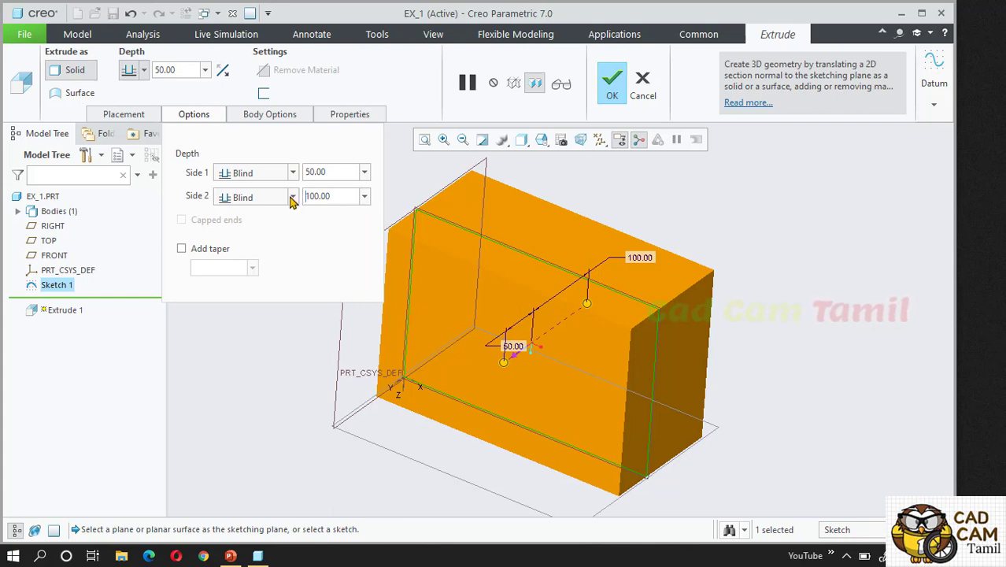
pyautogui.click(291, 199)
pyautogui.click(260, 246)
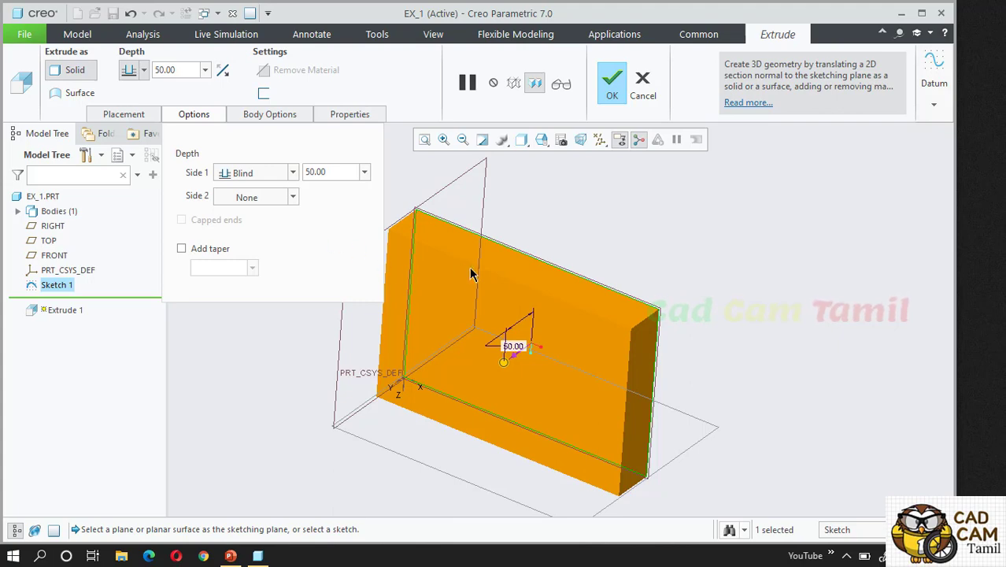
# Flip the extrusion direction back and forth, ending on the original side.
pyautogui.click(223, 72)
pyautogui.click(224, 72)
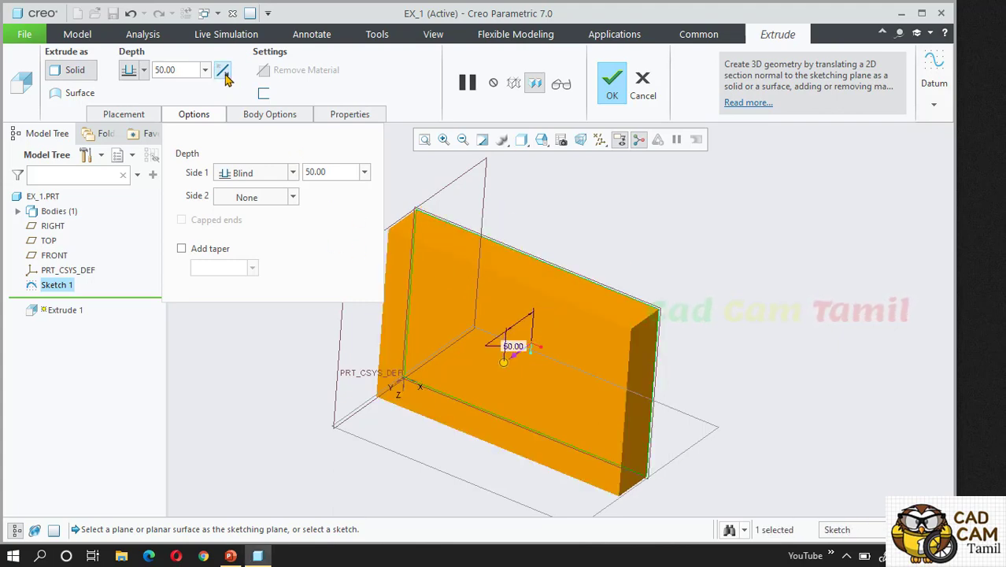
pyautogui.click(224, 72)
pyautogui.click(224, 72)
# Set the Side 1 depth type to Symmetric at 50.00 after trying To Selected.
pyautogui.click(292, 173)
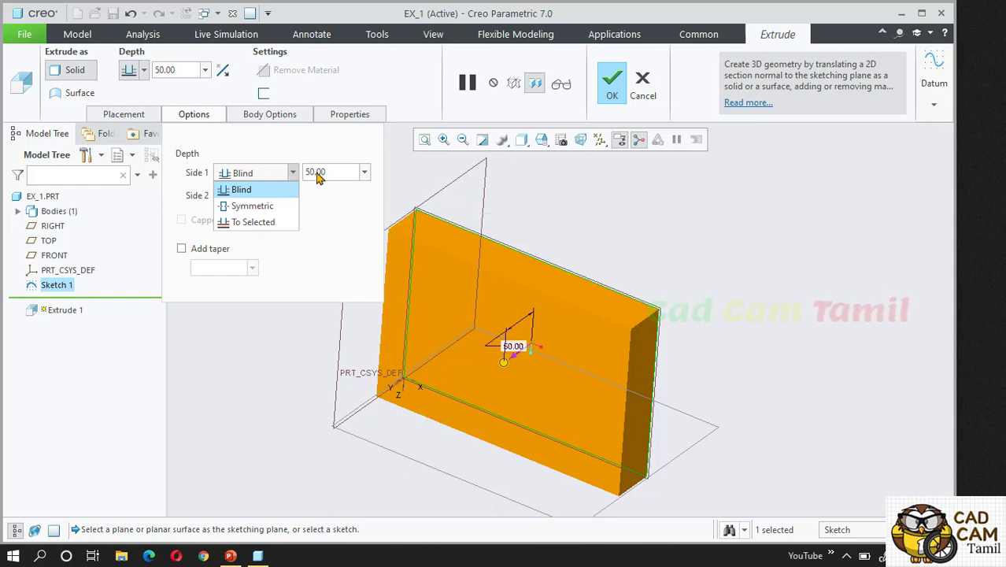
pyautogui.click(281, 207)
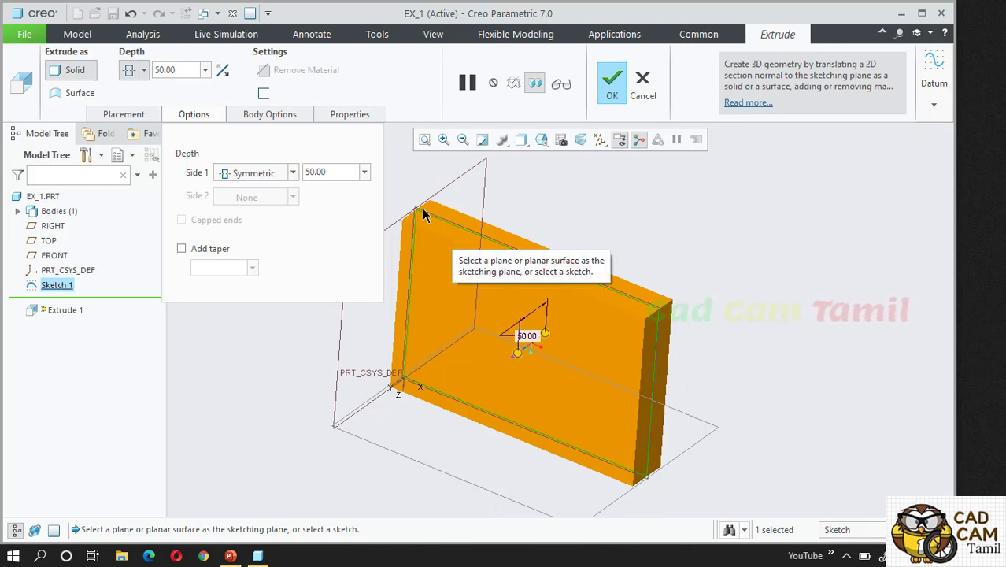
pyautogui.click(292, 174)
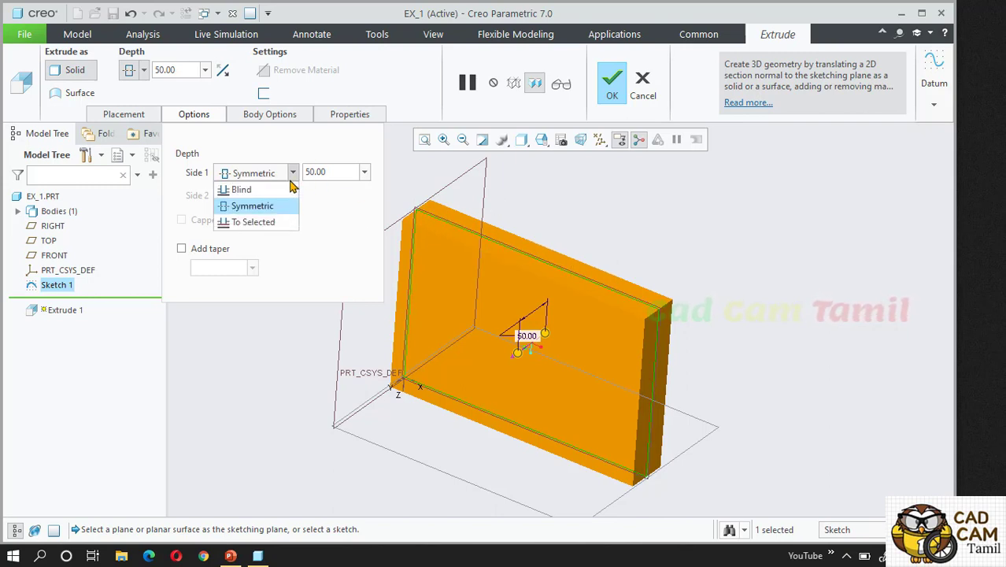
pyautogui.click(271, 222)
pyautogui.scroll(-2, 626, 252)
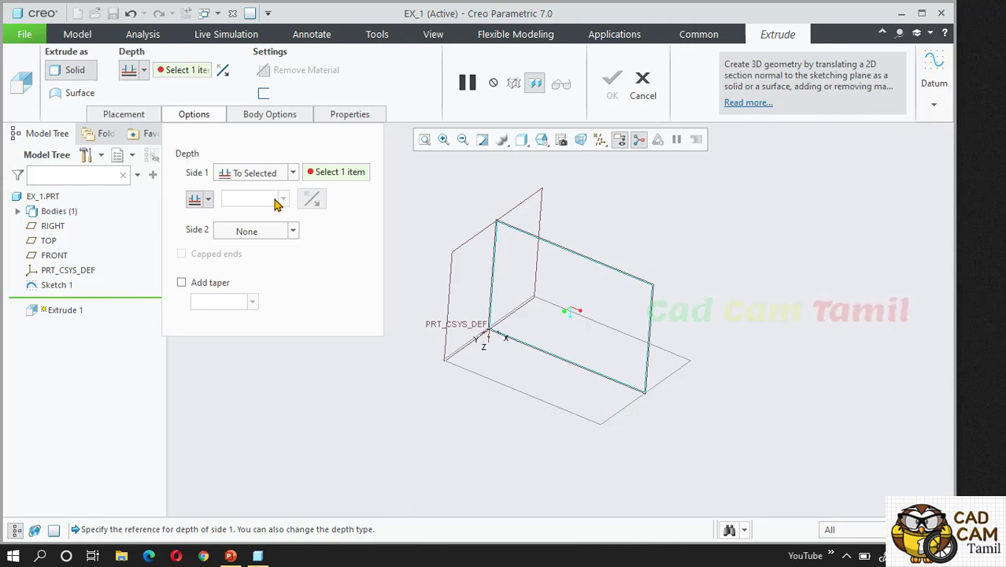
pyautogui.click(290, 172)
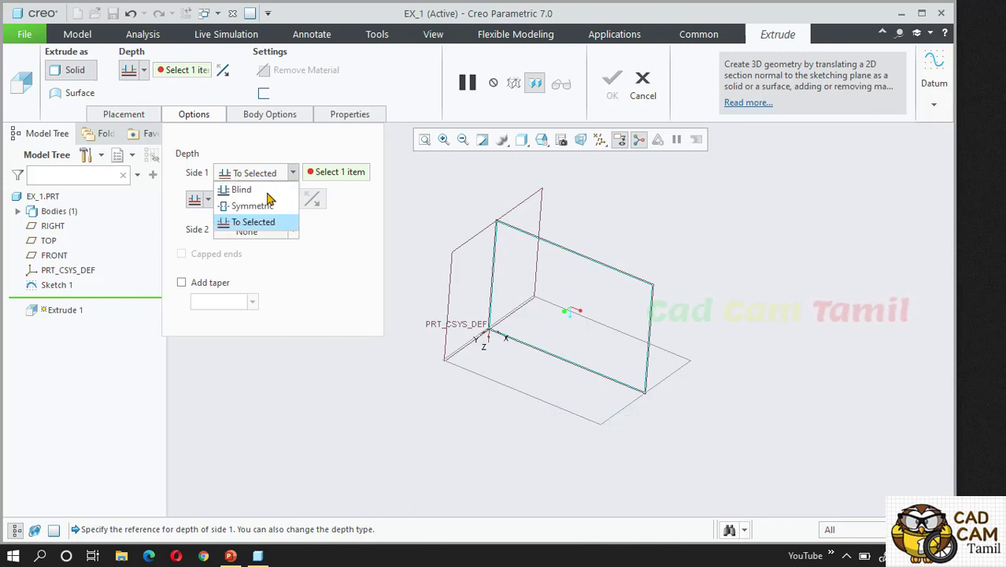
pyautogui.click(264, 205)
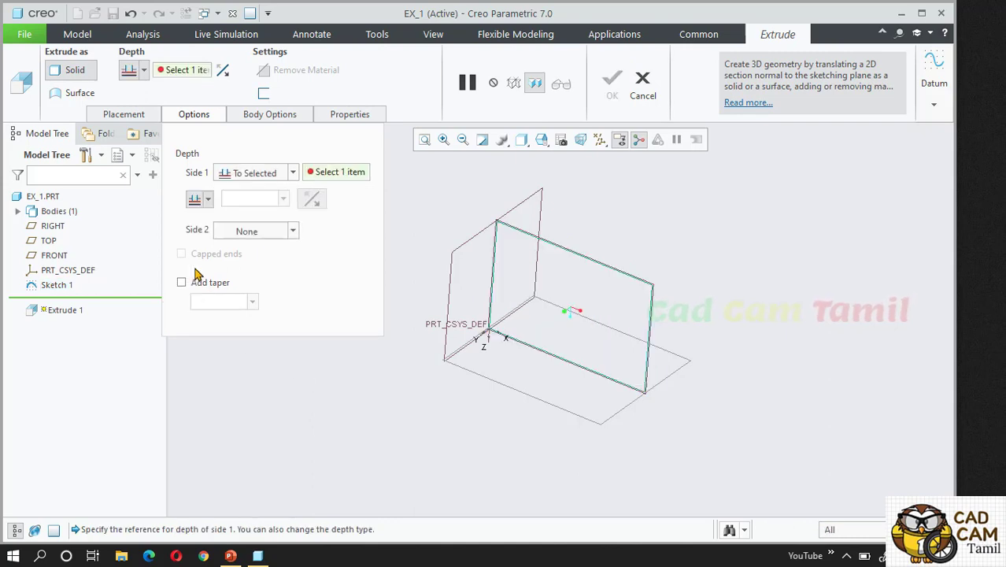
pyautogui.hotkey('ctrl', 'z')
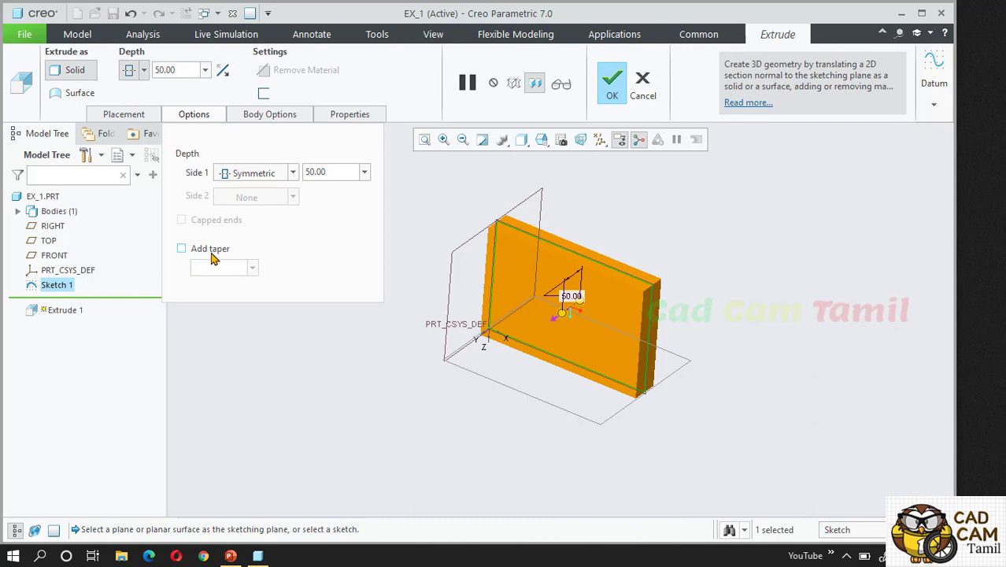
# Add a taper and drag the taper and depth handles to try different values.
pyautogui.click(183, 249)
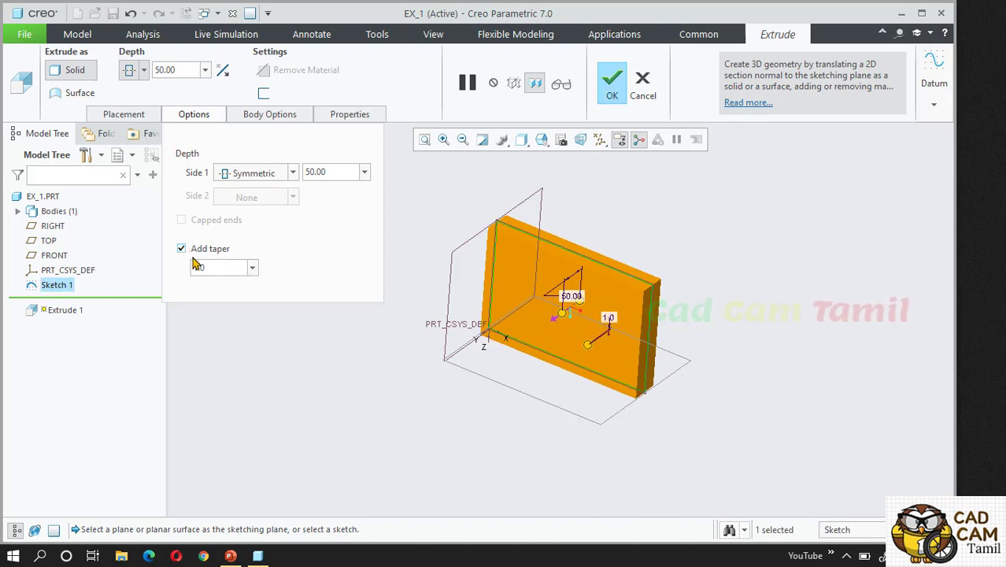
pyautogui.scroll(2, 578, 303)
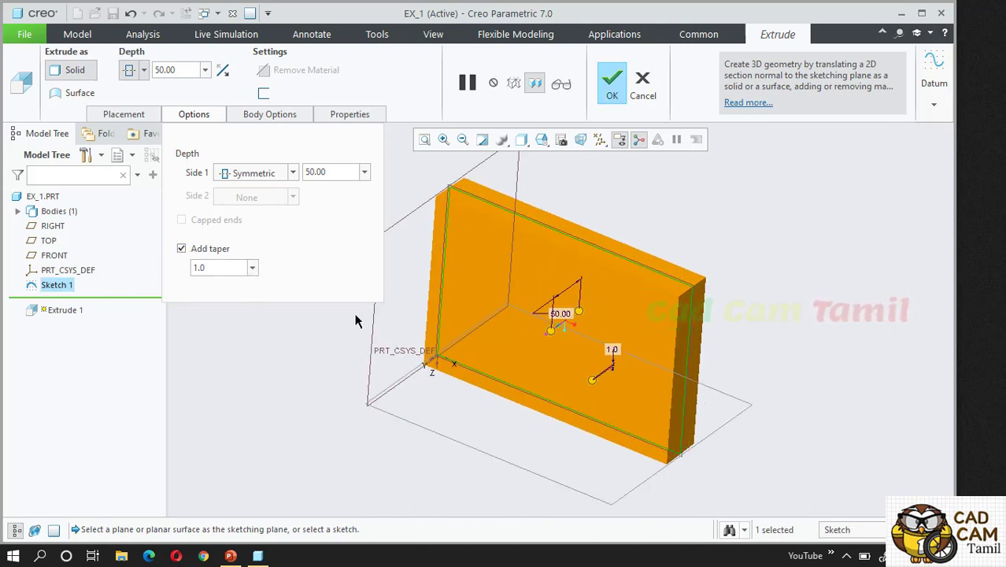
pyautogui.moveTo(613, 370); pyautogui.dragTo(641, 362)
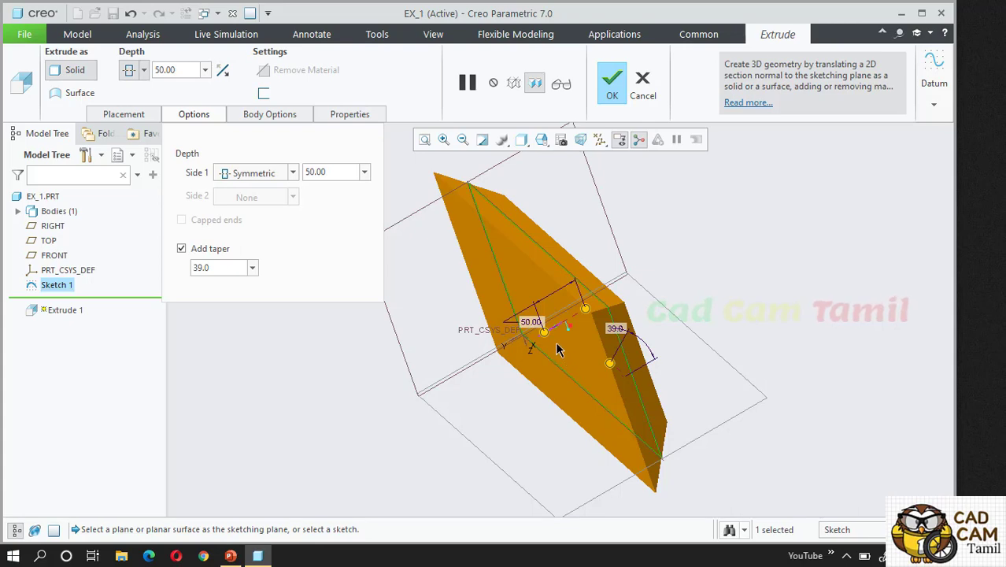
pyautogui.moveTo(544, 332); pyautogui.dragTo(583, 402)
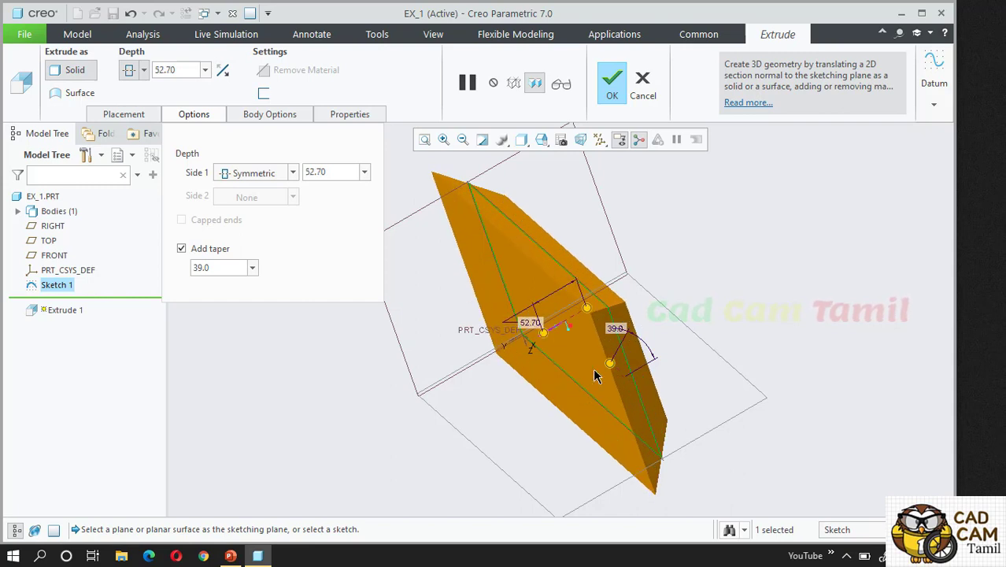
pyautogui.moveTo(609, 362); pyautogui.dragTo(645, 362)
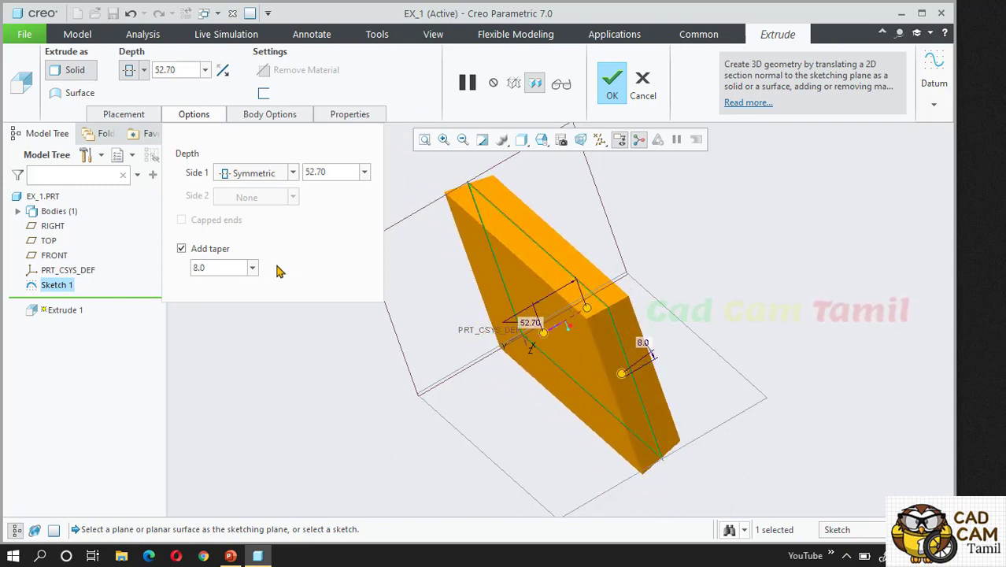
# Remove the taper and reset the symmetric Side 1 depth to 50.
pyautogui.click(196, 251)
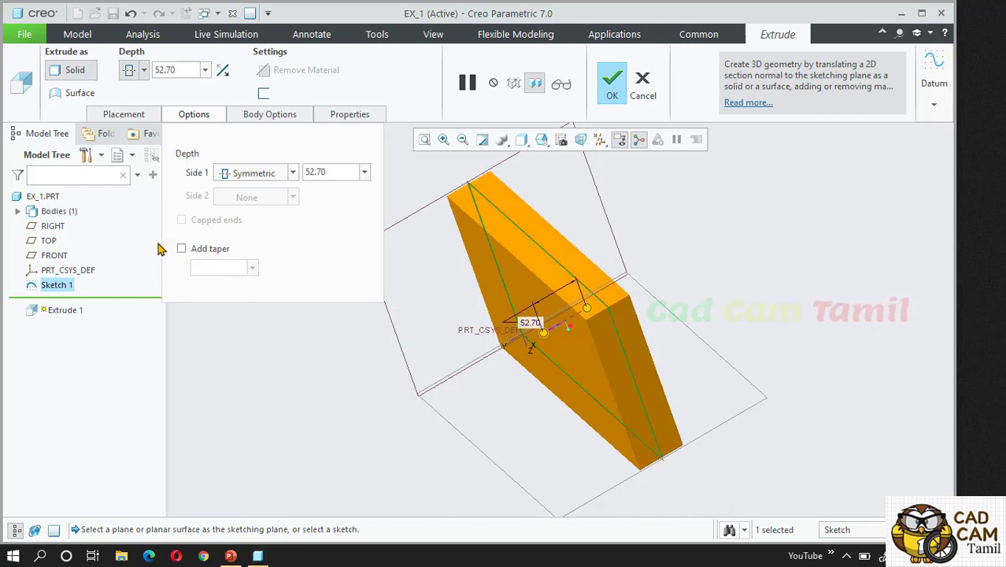
pyautogui.doubleClick(332, 173)
pyautogui.write('50')
pyautogui.press('Return')
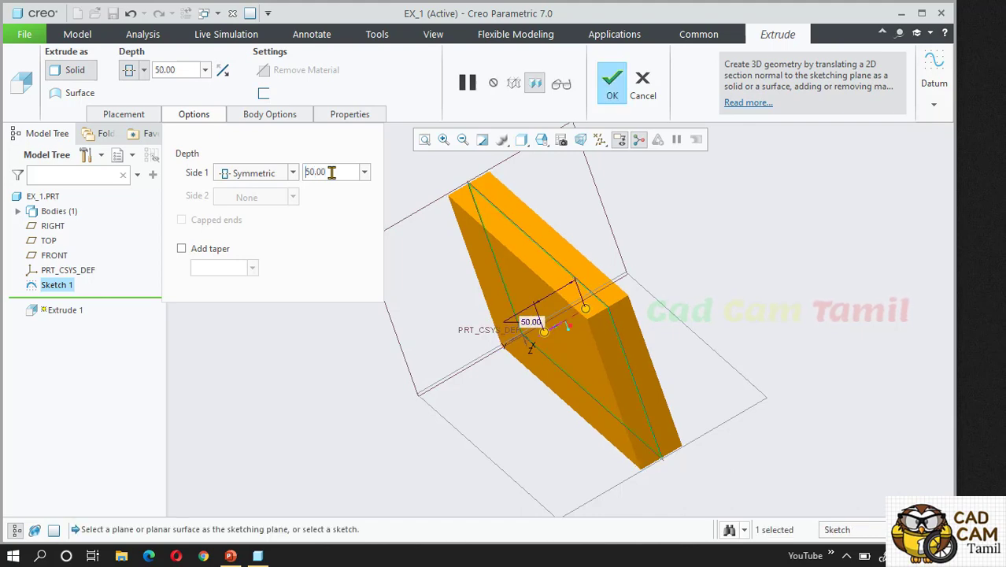
# Check the body options, then rename the extrude feature from EXTRUDE_1 to ABC1.
pyautogui.click(190, 117)
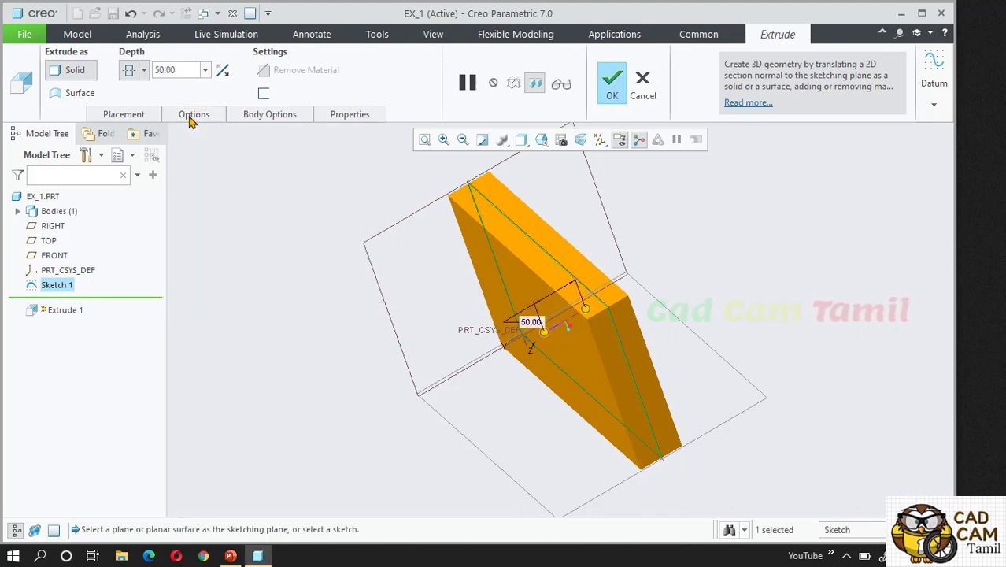
pyautogui.click(247, 120)
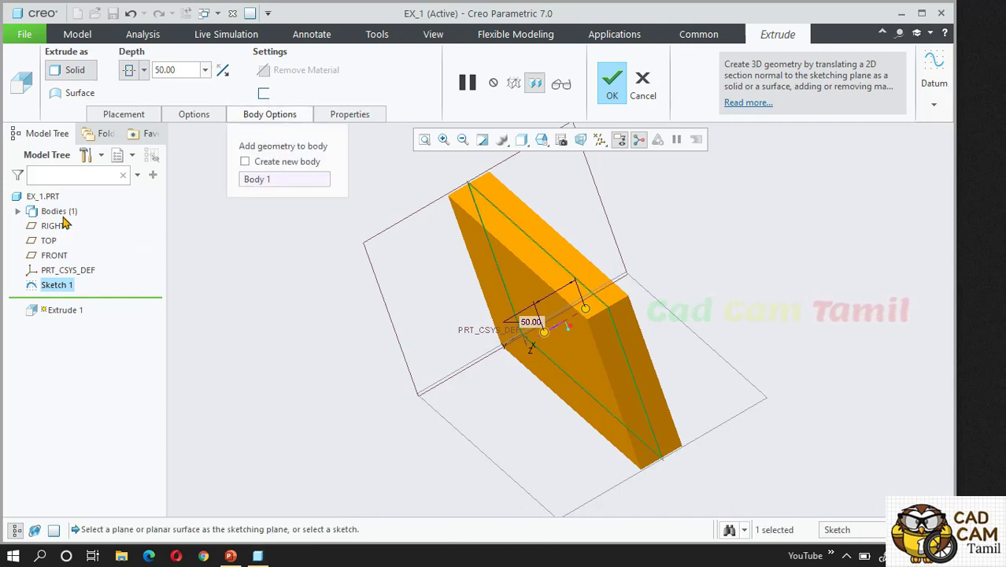
pyautogui.click(252, 120)
pyautogui.click(324, 116)
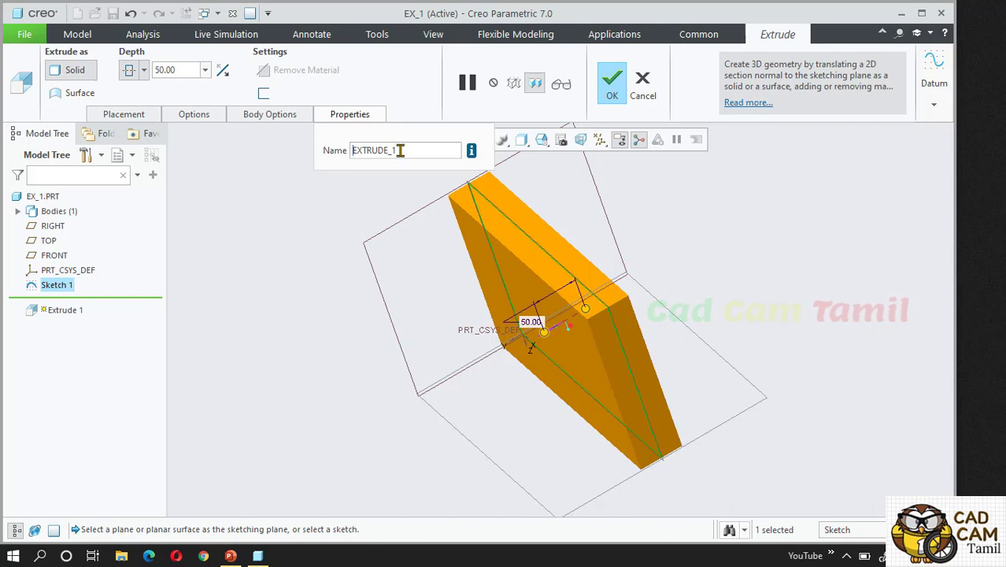
pyautogui.moveTo(399, 149); pyautogui.dragTo(350, 149)
pyautogui.click(396, 151)
pyautogui.moveTo(411, 152); pyautogui.dragTo(320, 146)
pyautogui.write('abc1')
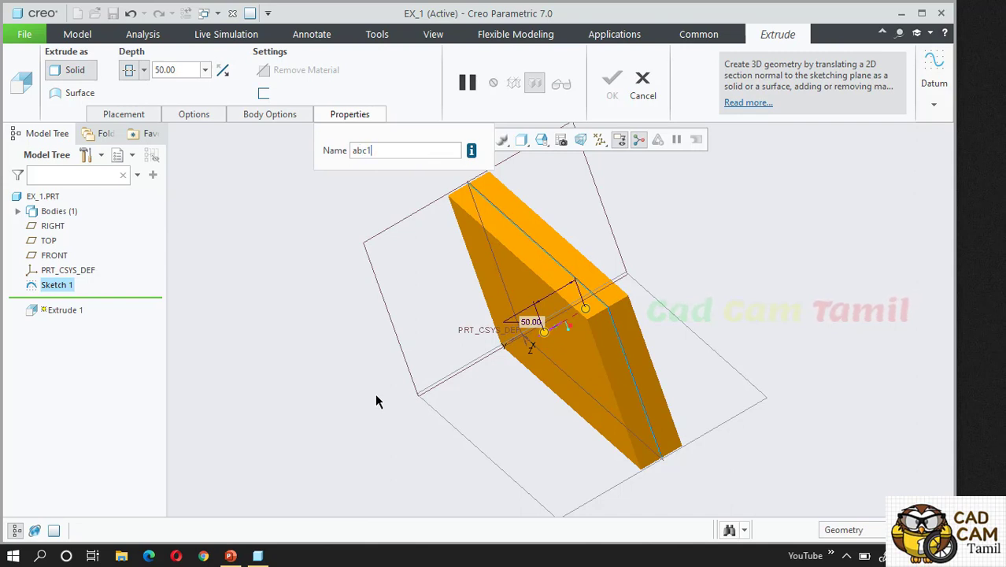
pyautogui.press('Return')
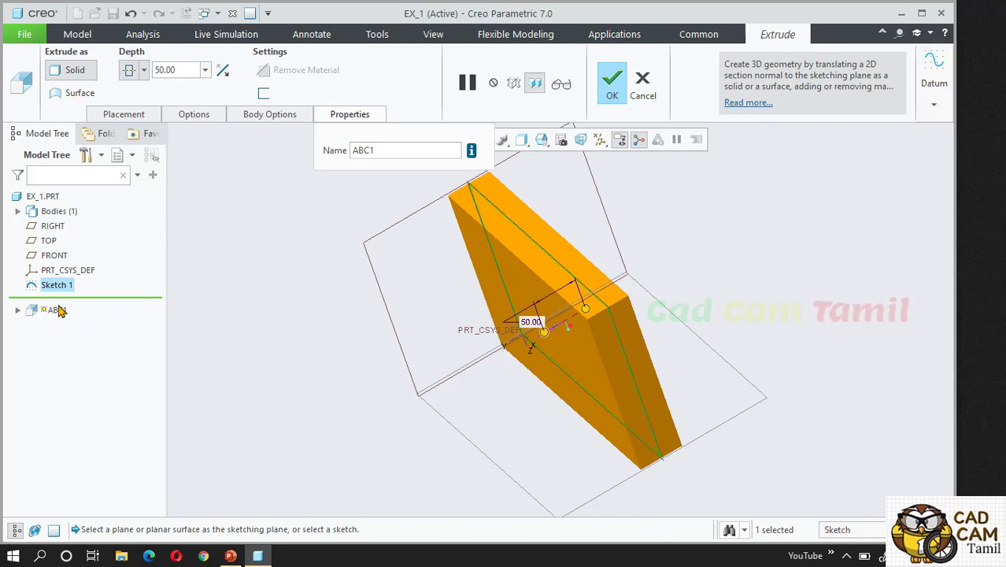
pyautogui.click(279, 211)
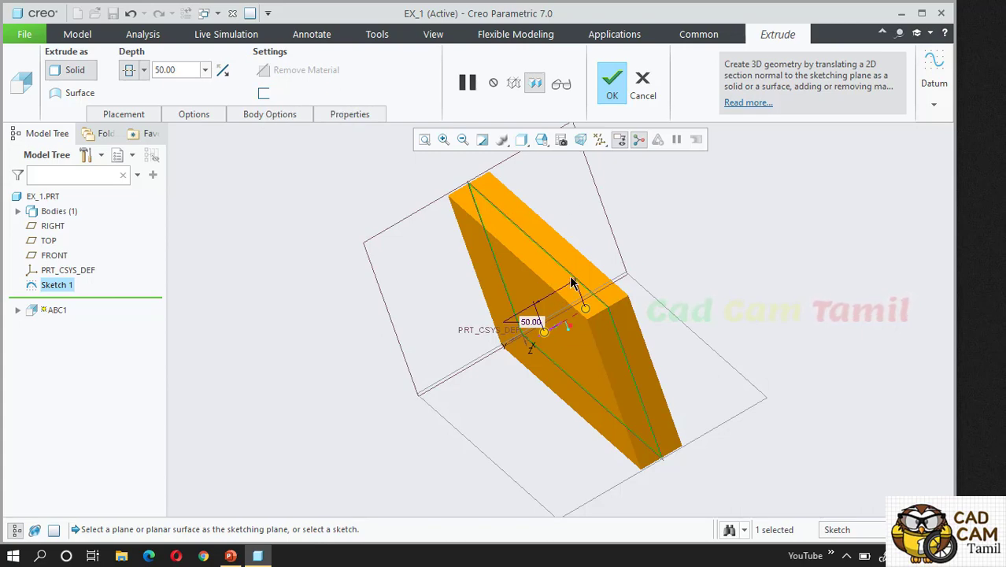
# Make the extrusion thin-walled and flip the wall to the sketch's other side in the standard view.
pyautogui.click(263, 93)
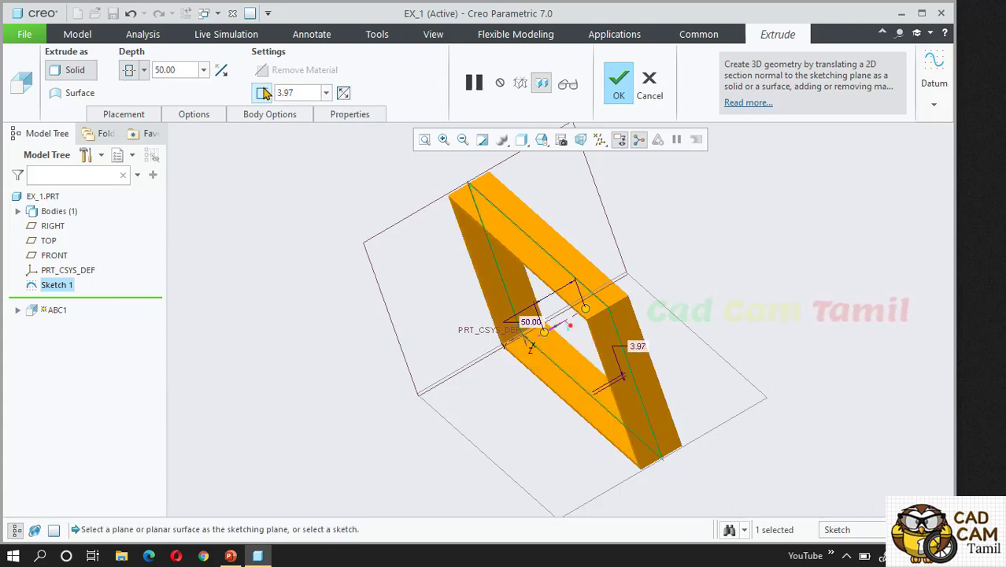
pyautogui.hotkey('ctrl', 'd')
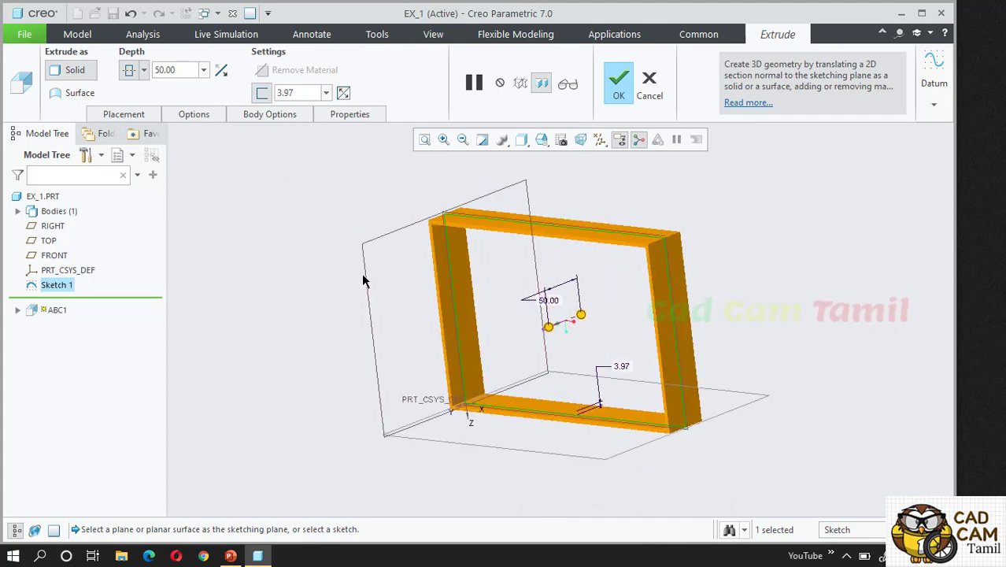
pyautogui.click(343, 93)
pyautogui.scroll(3, 456, 218)
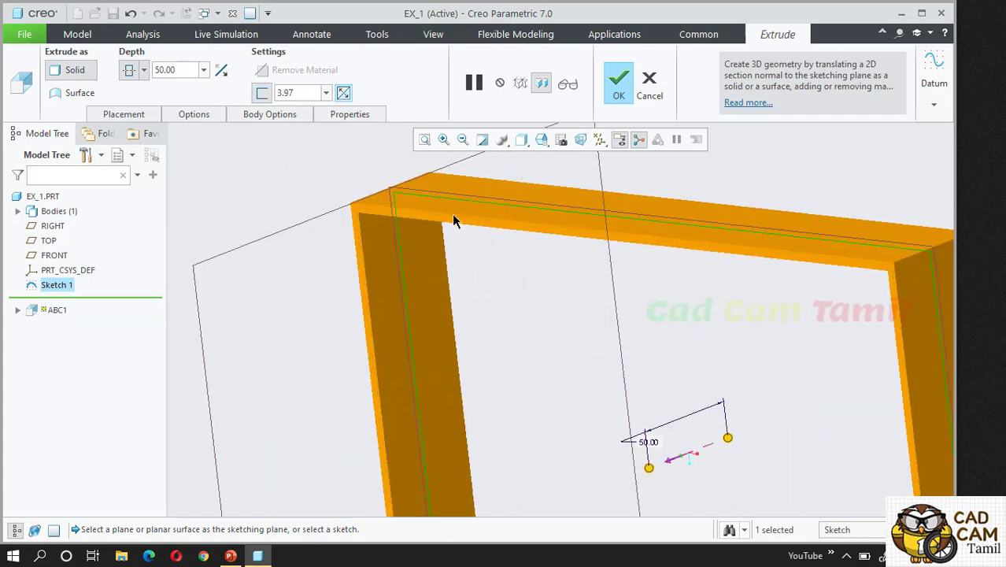
pyautogui.scroll(-2, 456, 251)
pyautogui.scroll(1, 480, 227)
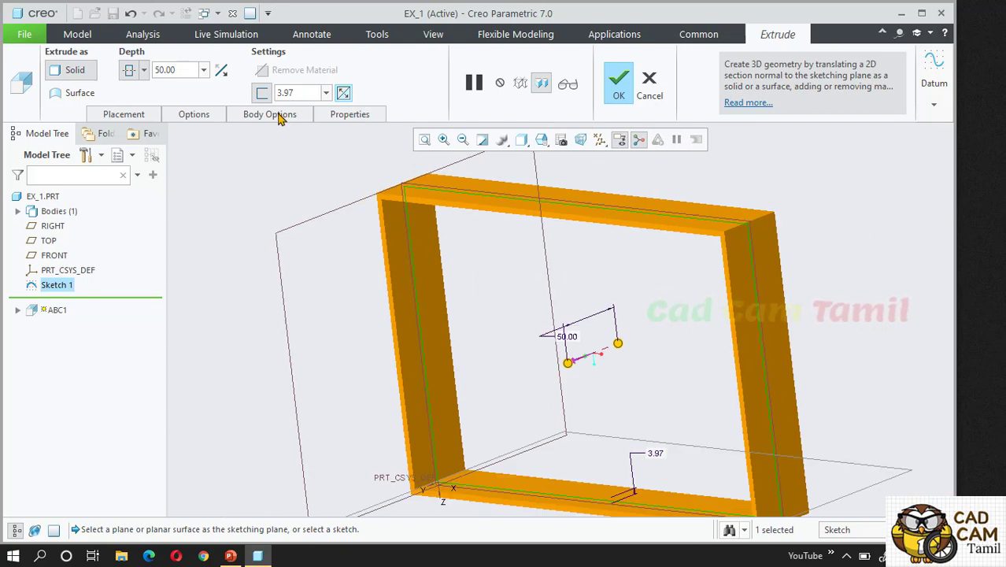
# Flip the 3.97 wall side repeatedly, ending with it split across both sketch sides.
pyautogui.click(326, 93)
pyautogui.click(326, 93)
pyautogui.click(342, 92)
pyautogui.click(343, 93)
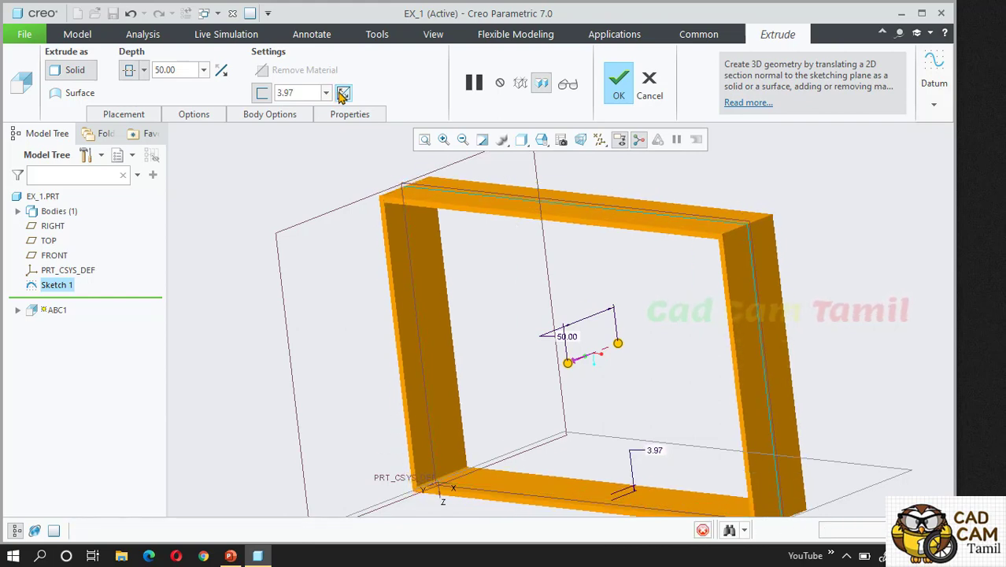
pyautogui.click(343, 93)
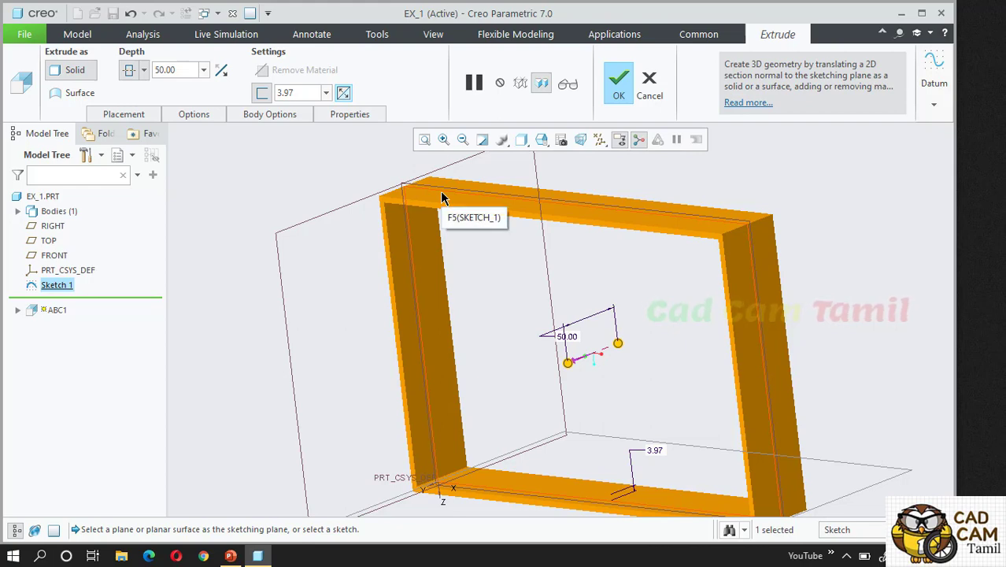
# Cycle the 3.97 wall through its sides again, then remove the thin wall for a solid block.
pyautogui.click(307, 93)
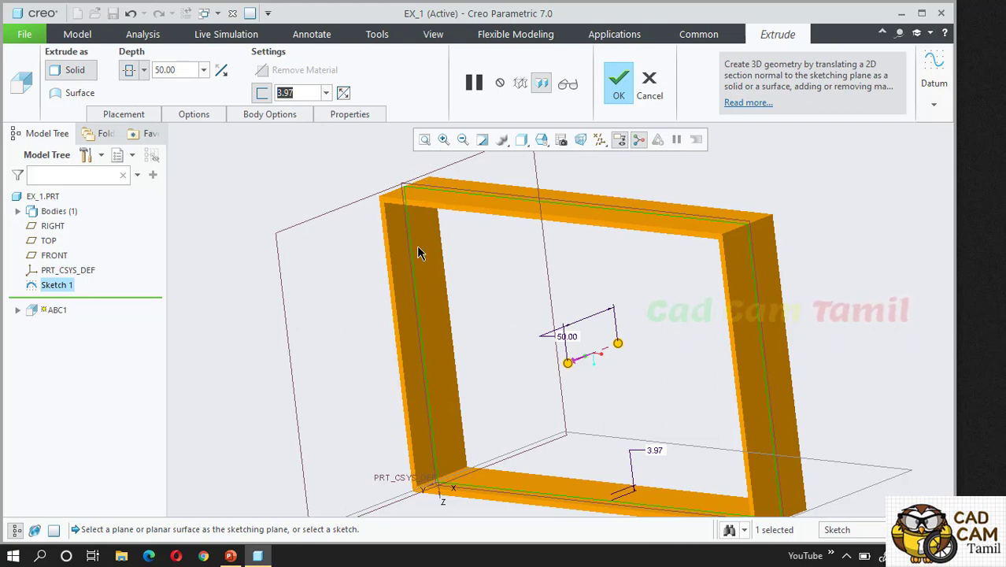
pyautogui.click(344, 94)
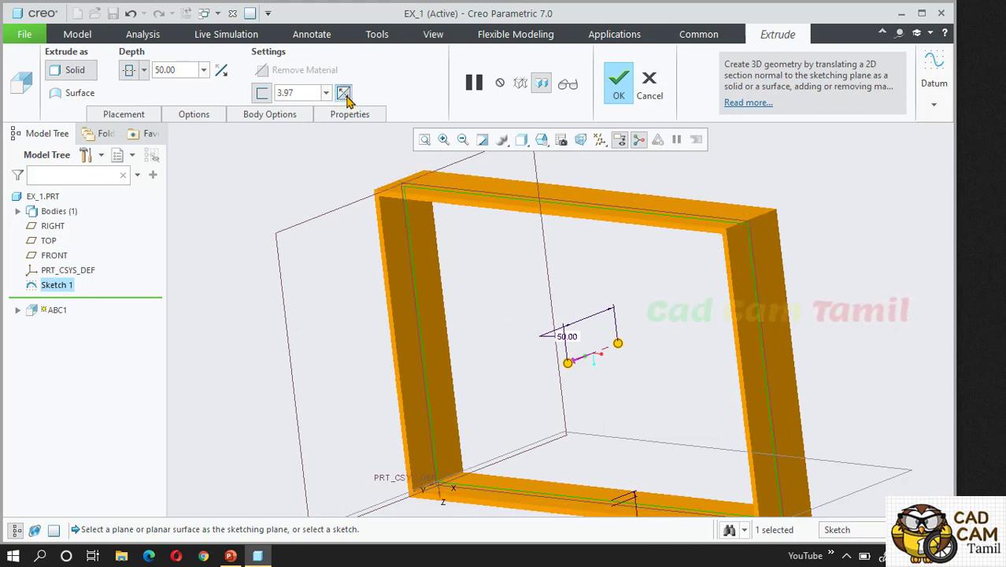
pyautogui.click(344, 94)
pyautogui.click(344, 94)
pyautogui.click(344, 94)
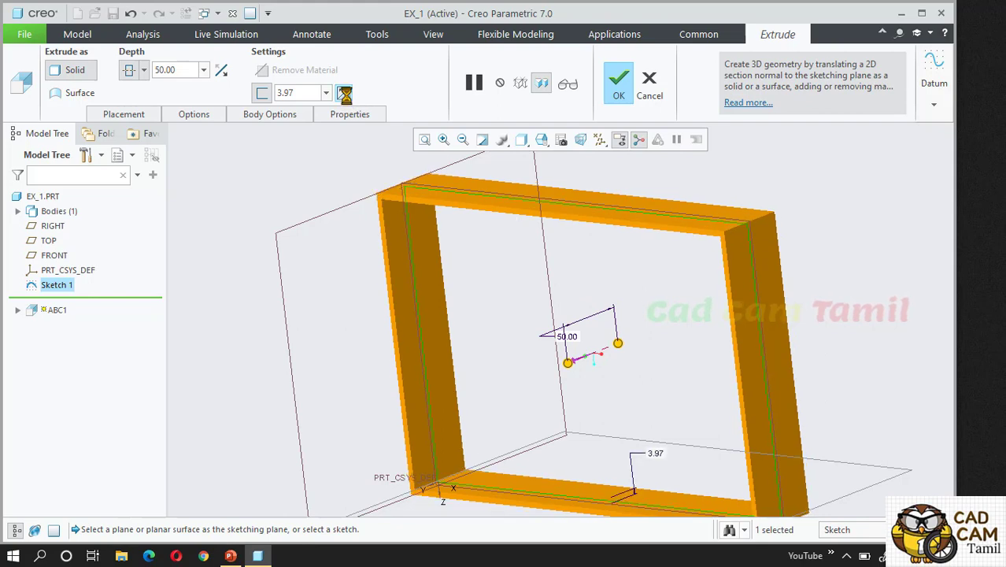
pyautogui.click(263, 93)
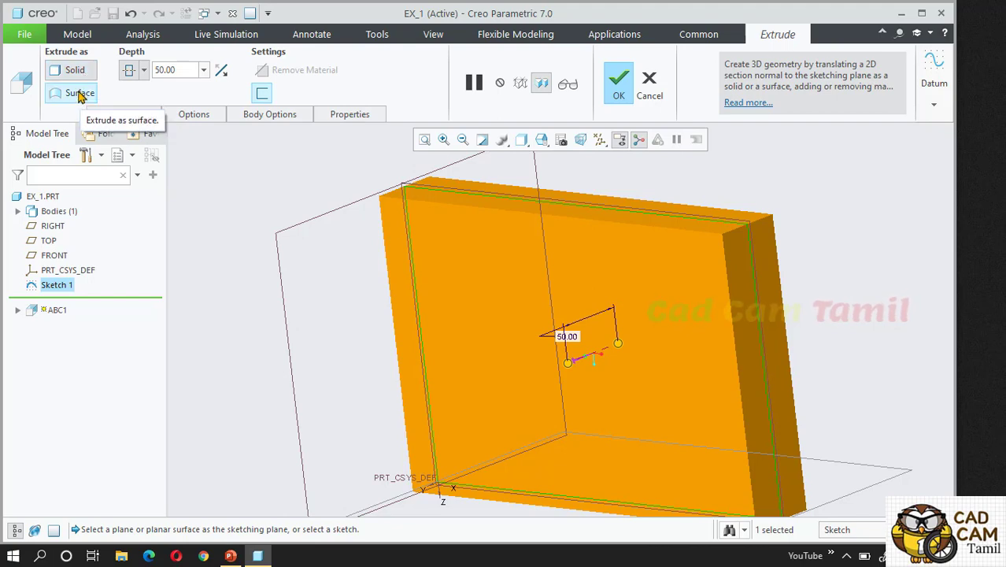
pyautogui.click(80, 93)
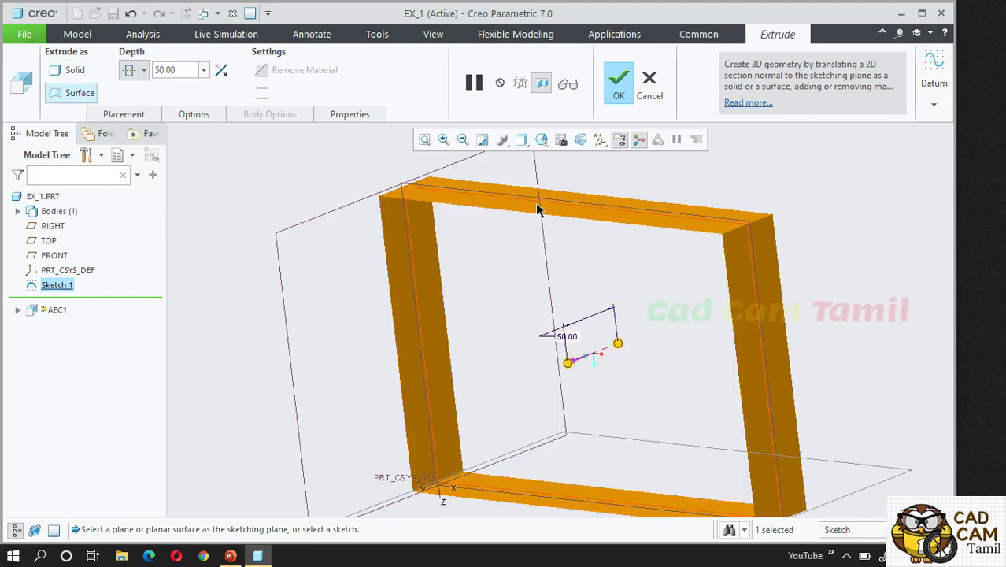
pyautogui.moveTo(514, 218)
pyautogui.mouseDown(button='middle')
pyautogui.moveTo(539, 202)
pyautogui.moveTo(526, 227)
pyautogui.mouseUp(button='middle')
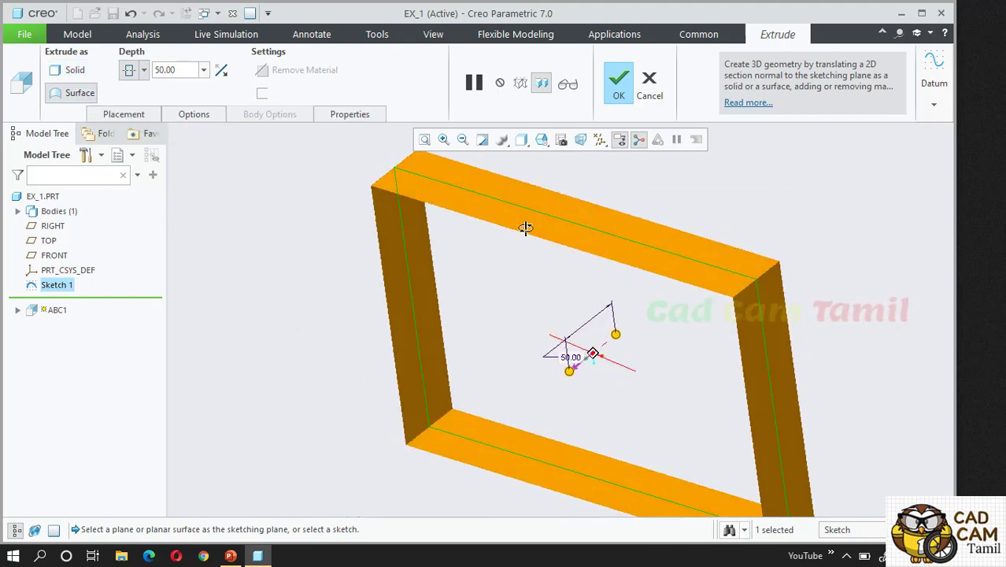
pyautogui.click(89, 73)
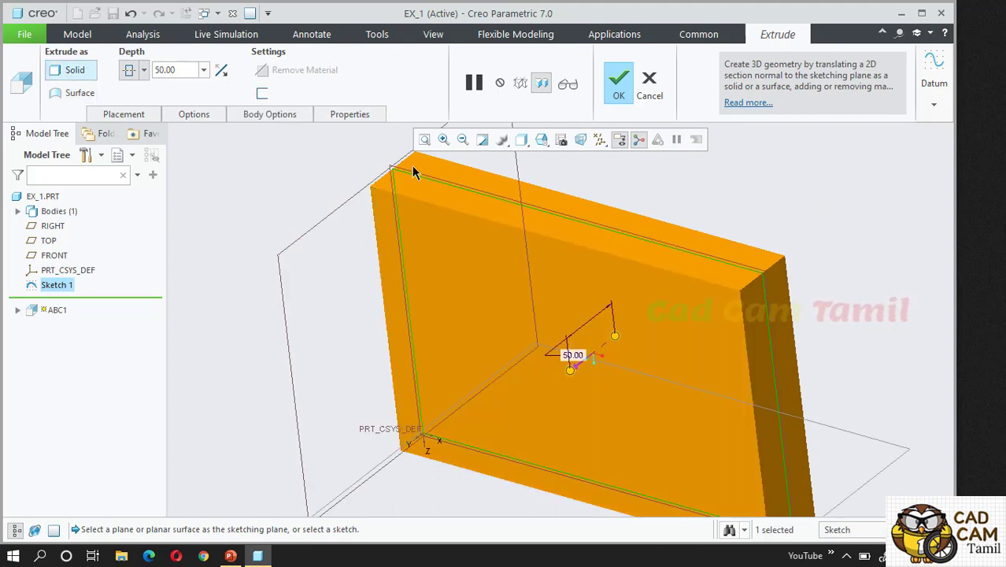
pyautogui.click(620, 88)
pyautogui.moveTo(387, 303); pyautogui.dragTo(381, 275, button='middle')
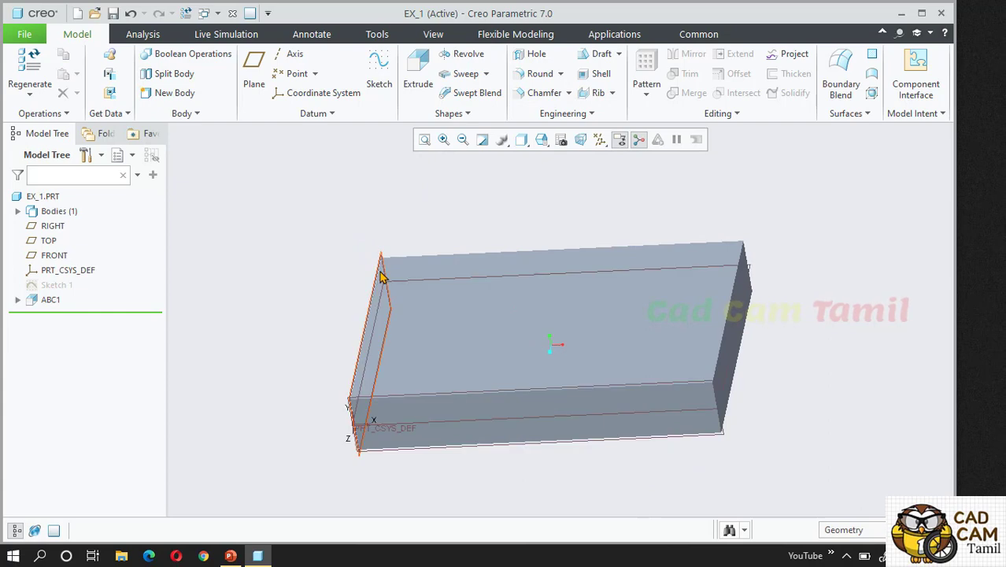
# Begin a new sketch on the block's top face, viewed straight on.
pyautogui.click(48, 240)
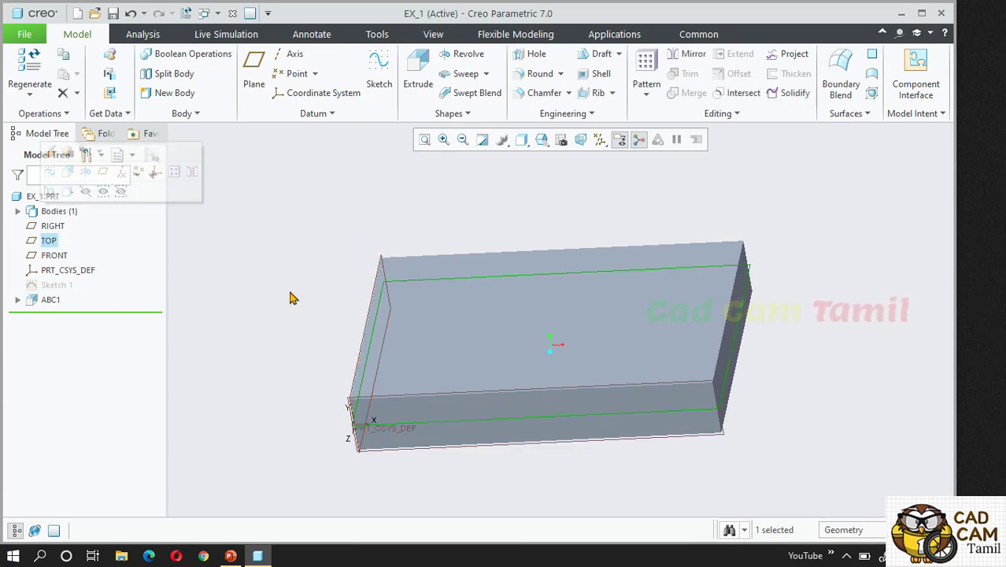
pyautogui.click(291, 298)
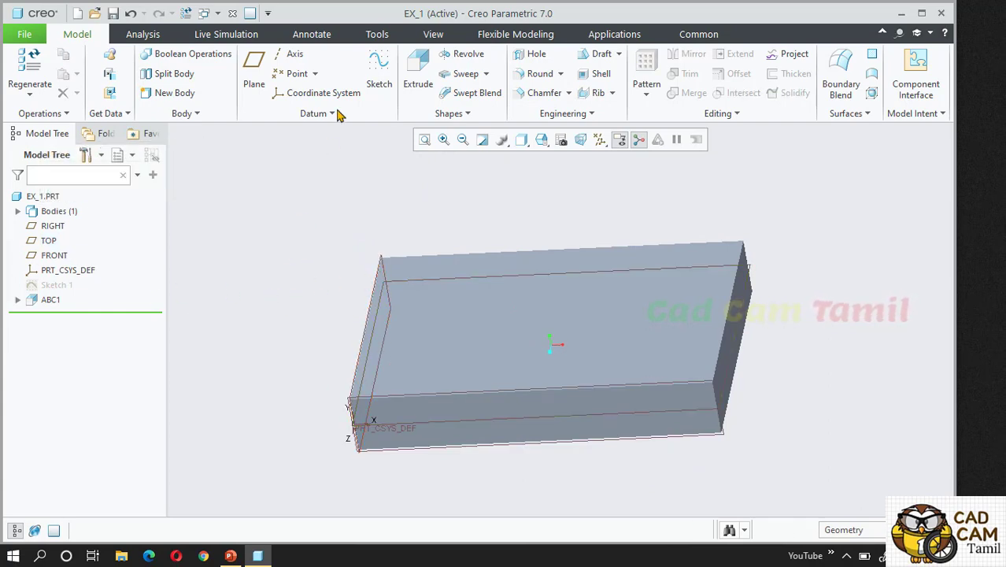
pyautogui.click(379, 70)
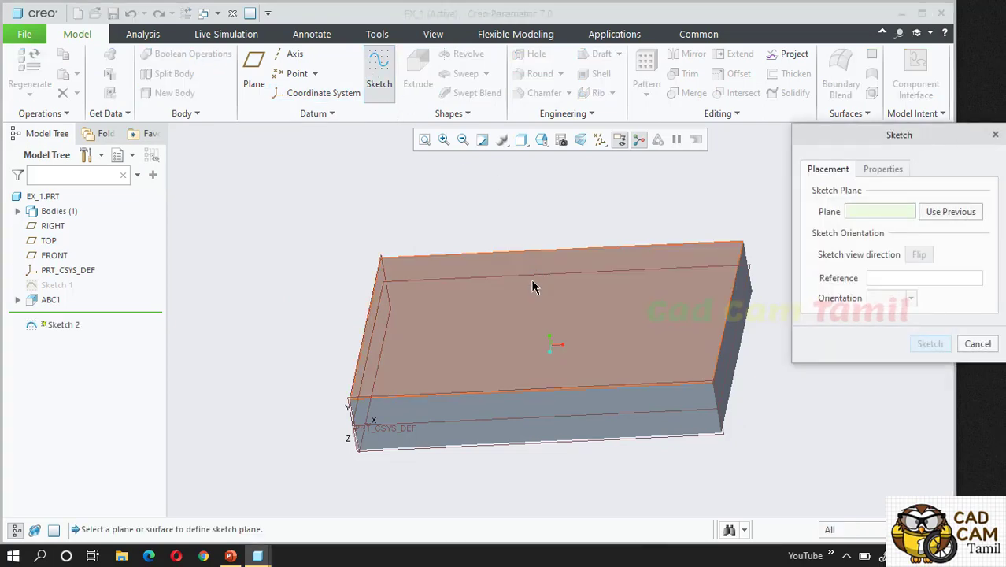
pyautogui.click(532, 287)
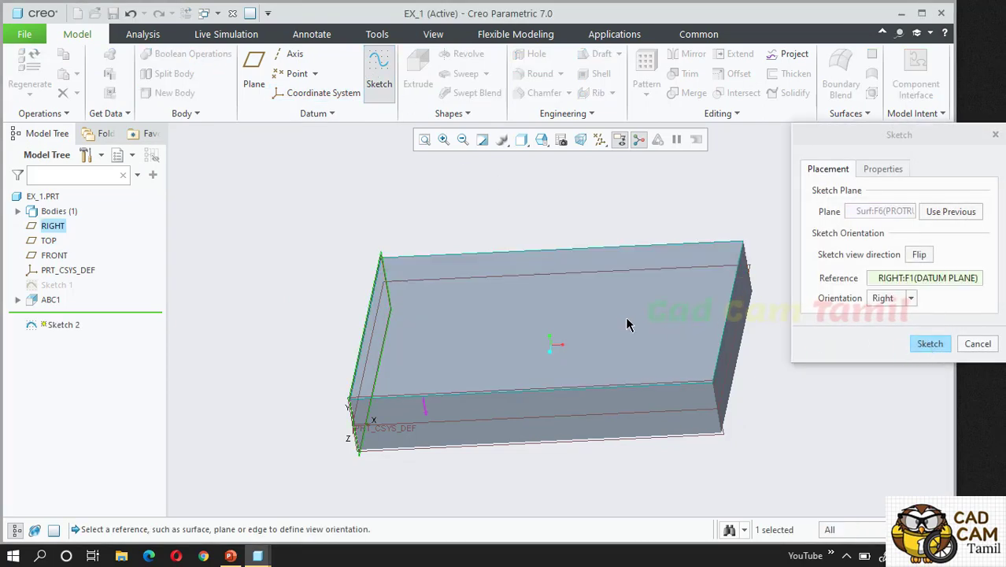
pyautogui.click(929, 343)
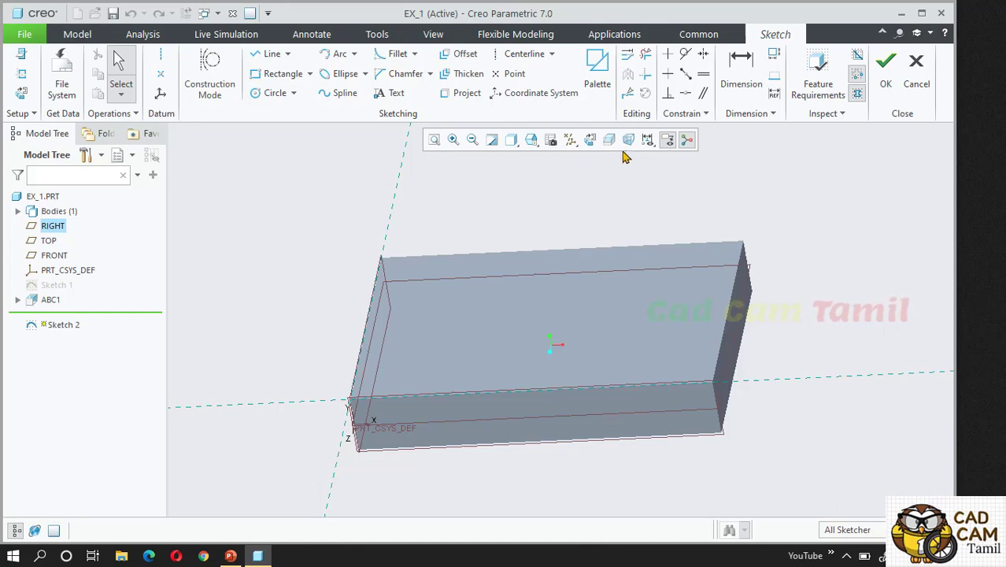
pyautogui.click(590, 140)
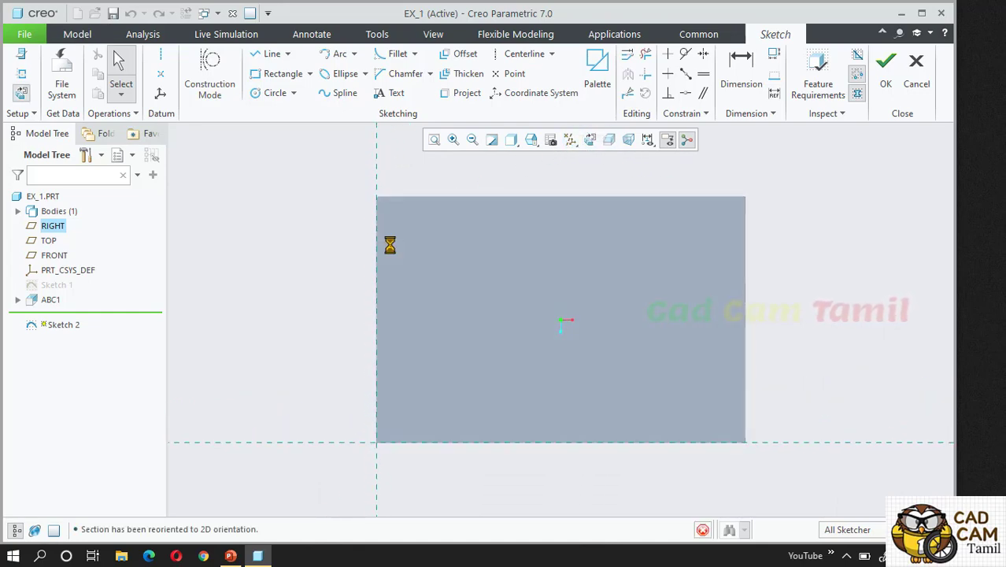
# Draw an ellipse centred near the face middle and finish the sketch.
pyautogui.click(340, 73)
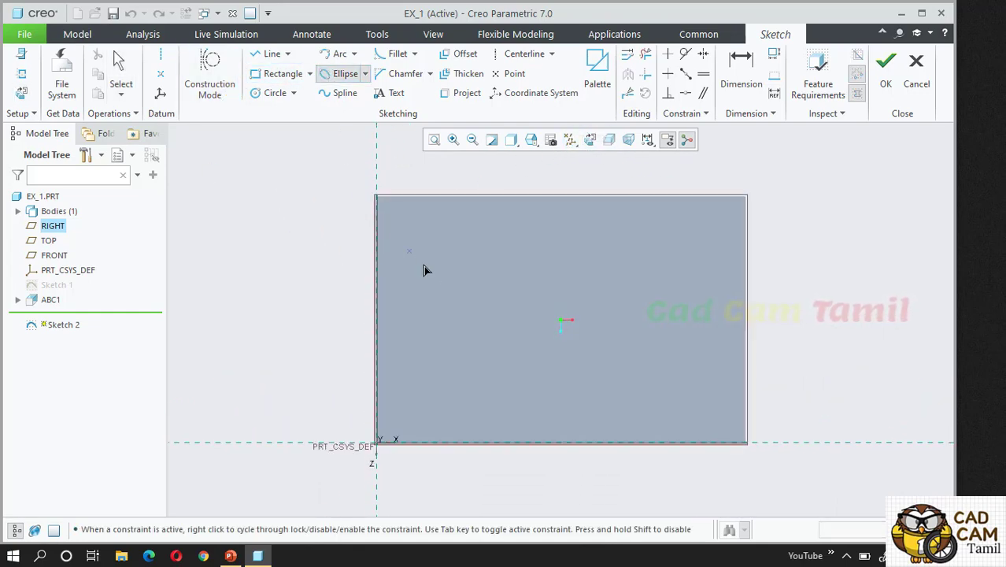
pyautogui.click(452, 301)
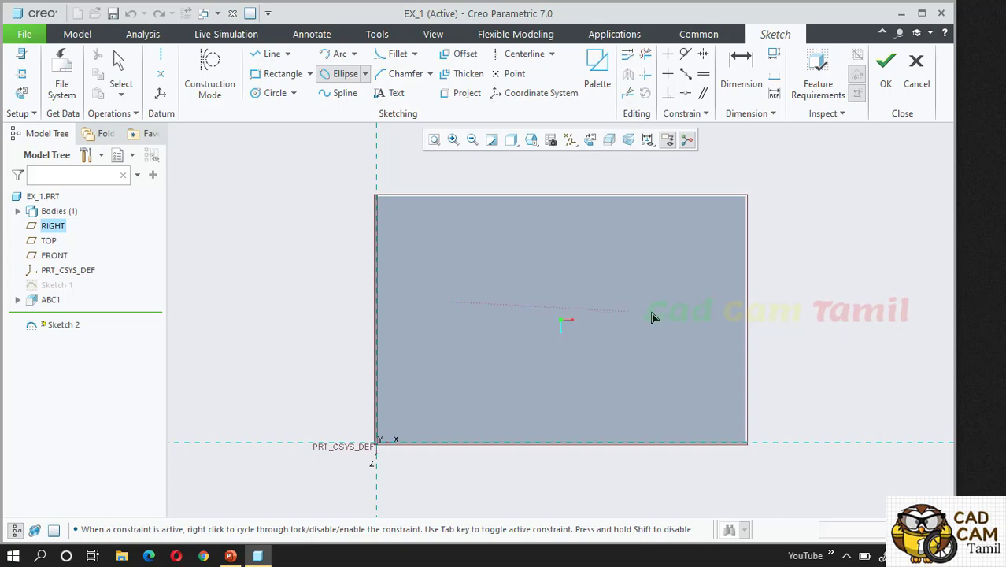
pyautogui.click(693, 301)
pyautogui.click(619, 275)
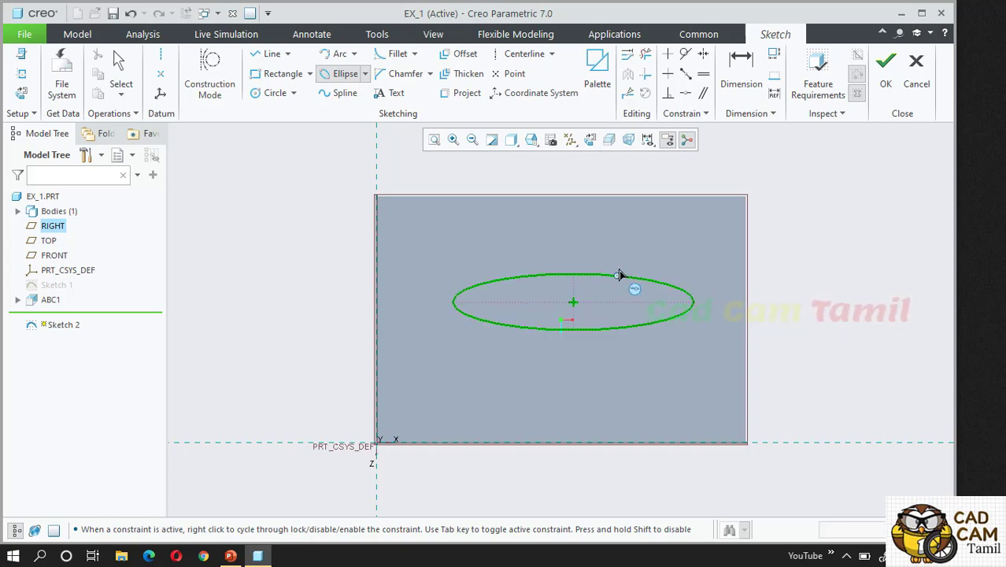
pyautogui.click(886, 67)
pyautogui.moveTo(693, 314); pyautogui.dragTo(677, 279, button='middle')
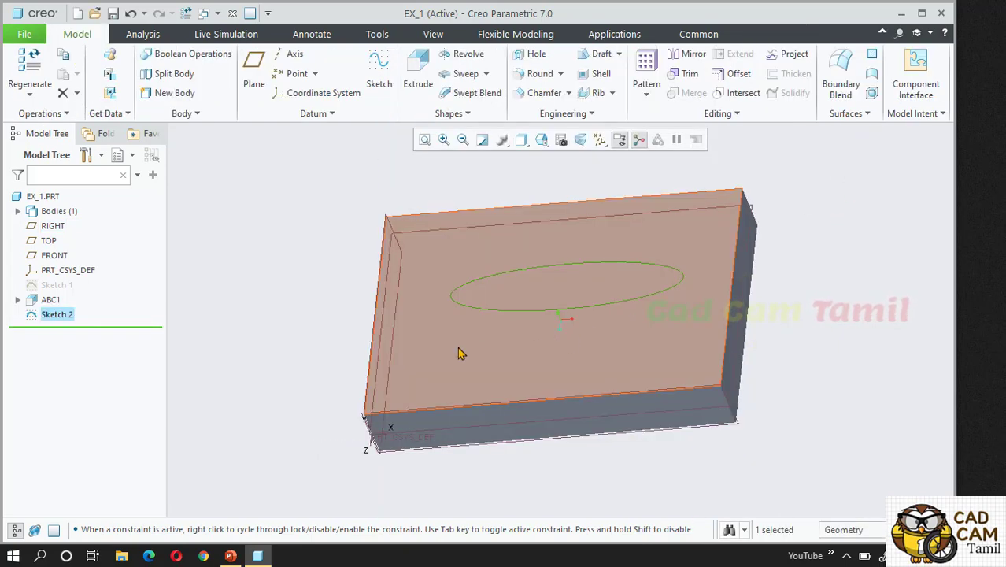
# Extrude the ellipse sketch as a material-removing cut directed down into the block.
pyautogui.click(415, 65)
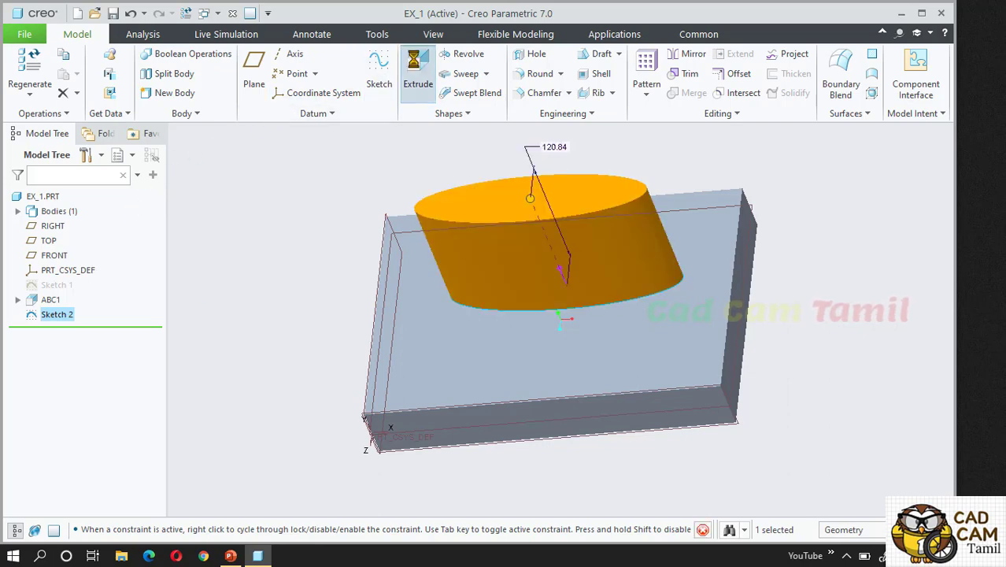
pyautogui.scroll(-2, 405, 336)
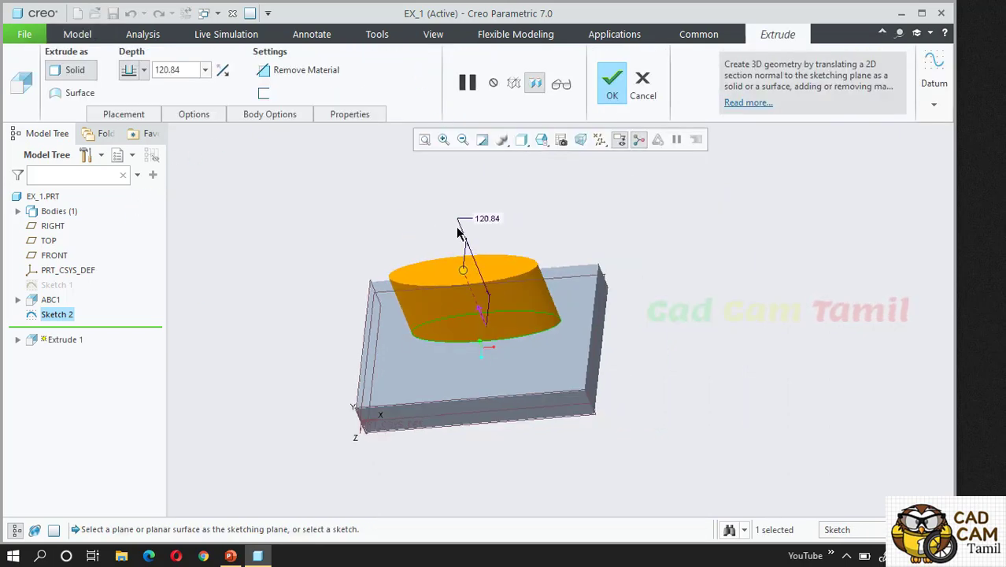
pyautogui.click(302, 71)
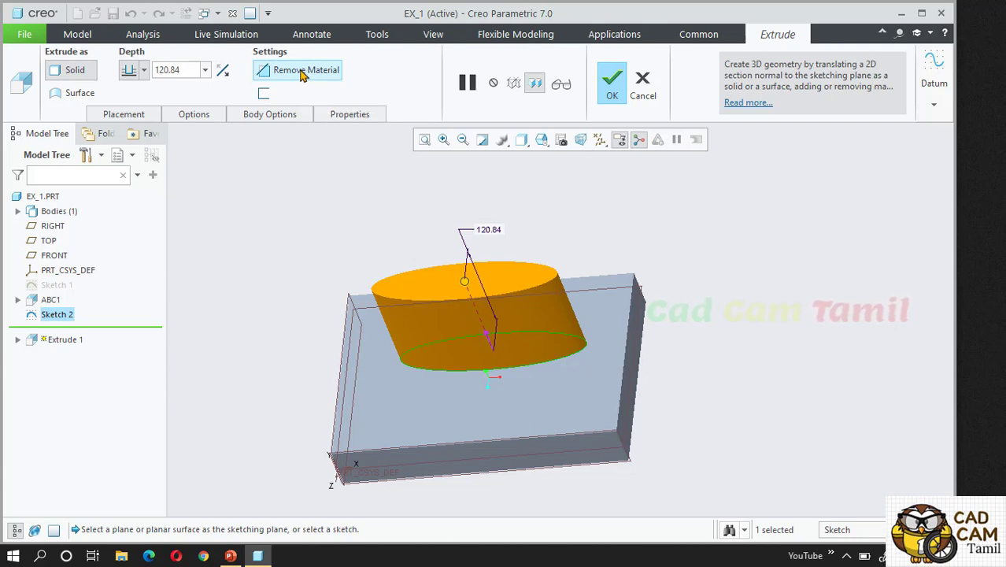
pyautogui.click(301, 70)
pyautogui.click(491, 343)
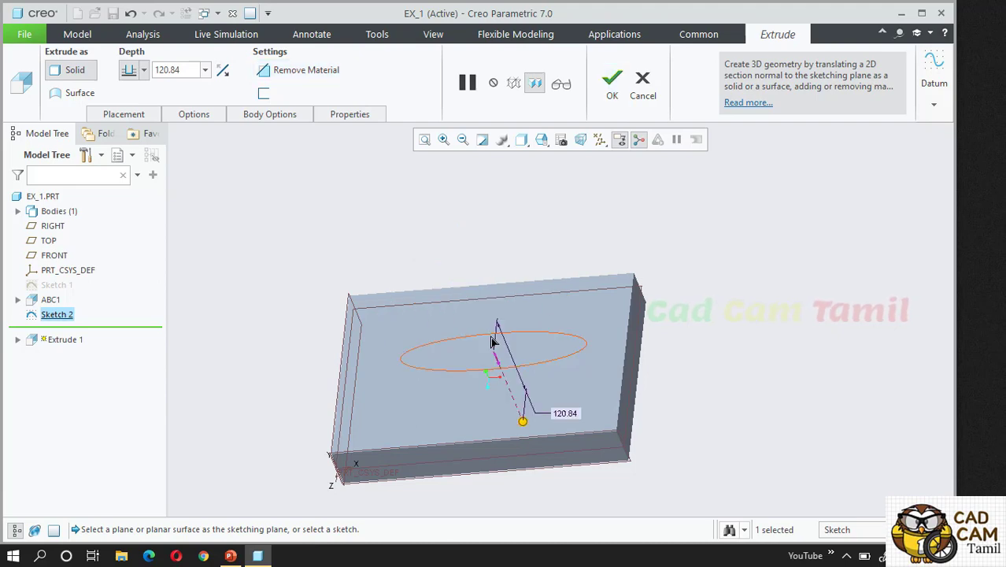
pyautogui.moveTo(539, 315); pyautogui.dragTo(551, 362, button='middle')
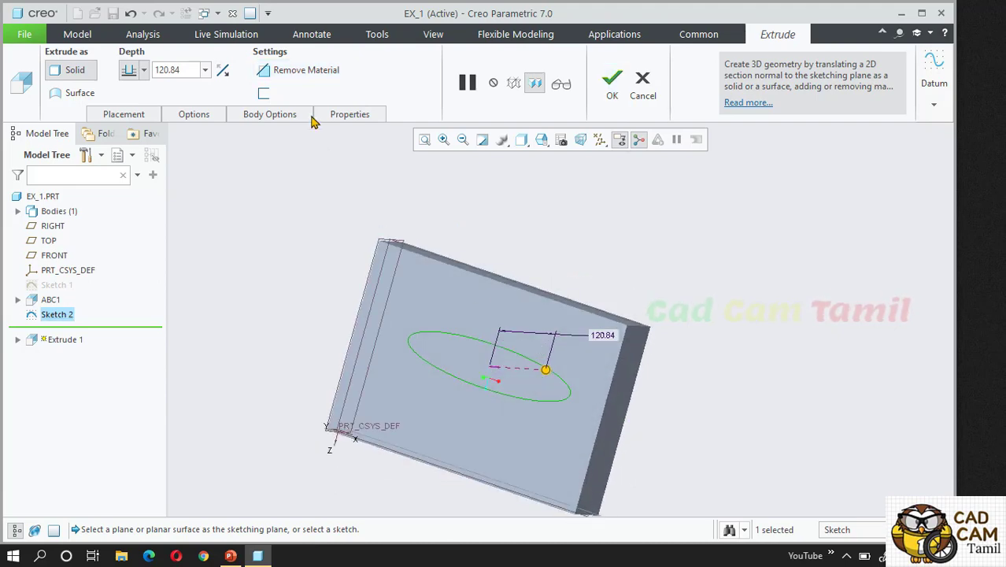
pyautogui.click(301, 71)
pyautogui.moveTo(417, 218); pyautogui.dragTo(447, 377, button='middle')
pyautogui.scroll(3, 500, 340)
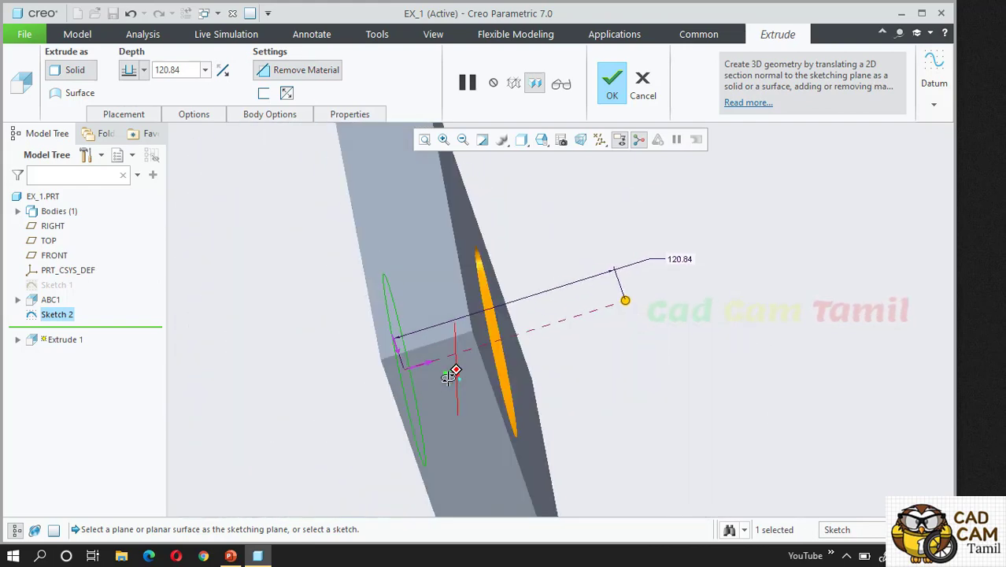
# Set the cut depth to 20 and complete the elliptical pocket.
pyautogui.moveTo(625, 299); pyautogui.dragTo(467, 334)
pyautogui.moveTo(563, 299); pyautogui.dragTo(607, 269, button='middle')
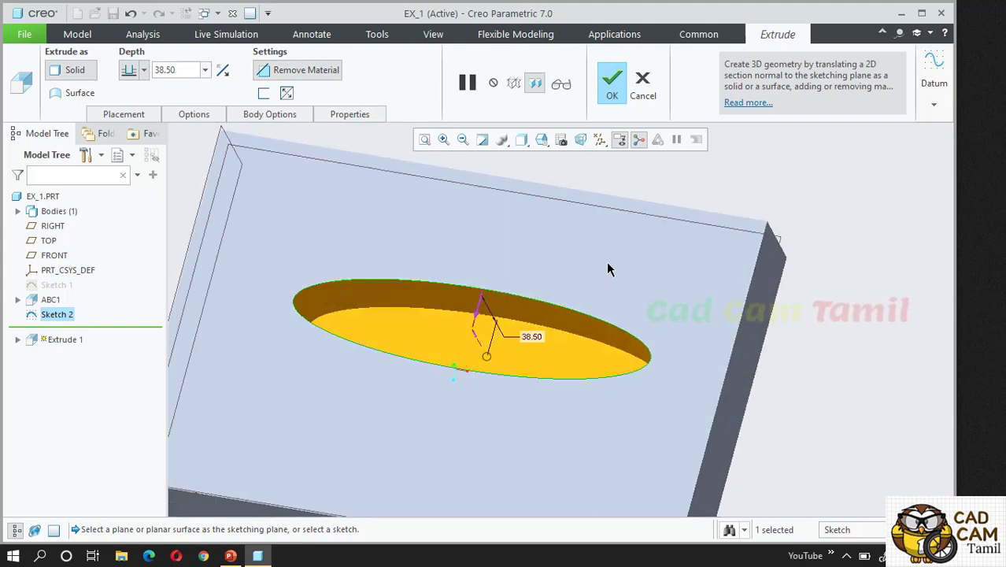
pyautogui.doubleClick(165, 69)
pyautogui.write('20')
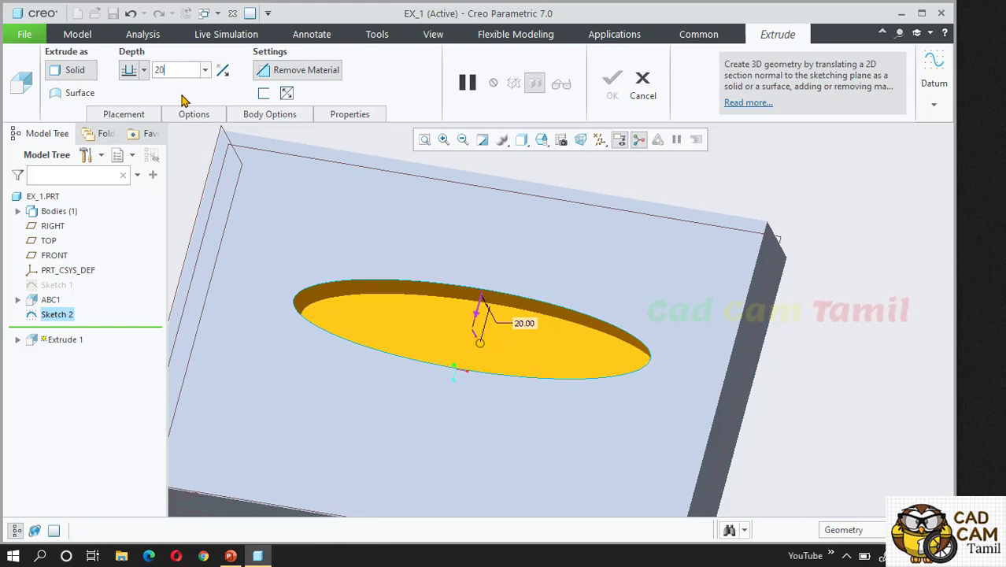
pyautogui.press('Return')
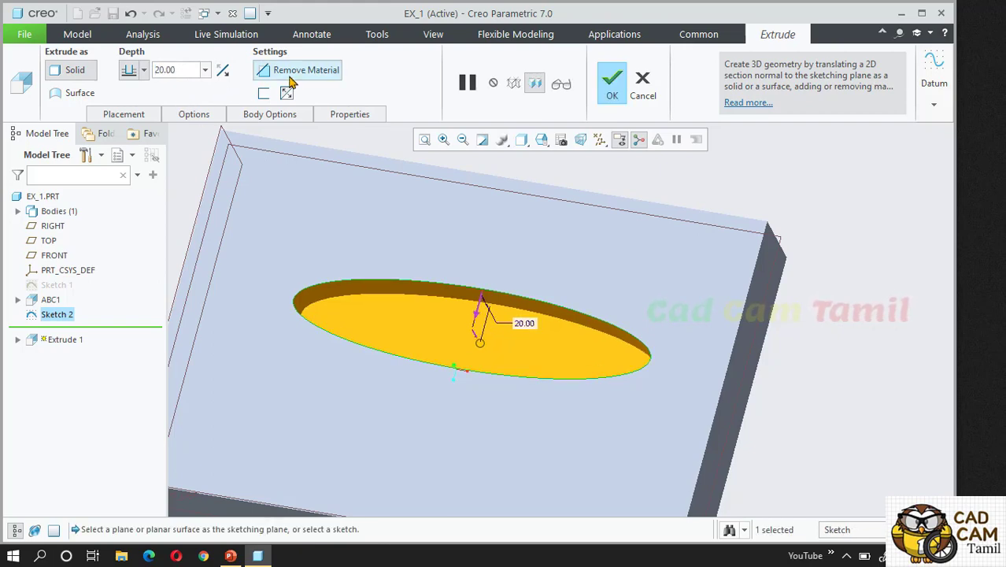
pyautogui.click(618, 93)
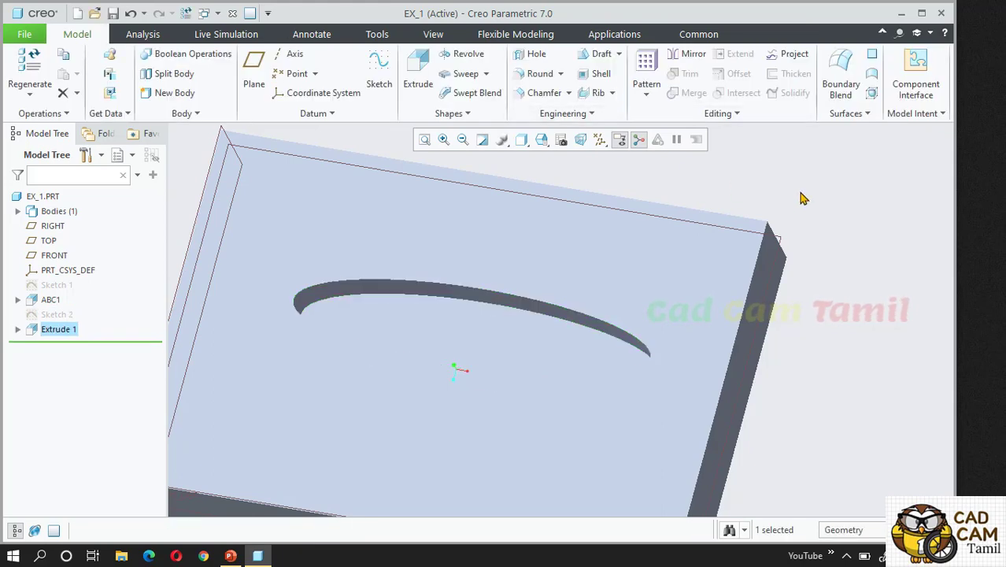
pyautogui.moveTo(799, 197); pyautogui.dragTo(557, 398, button='middle')
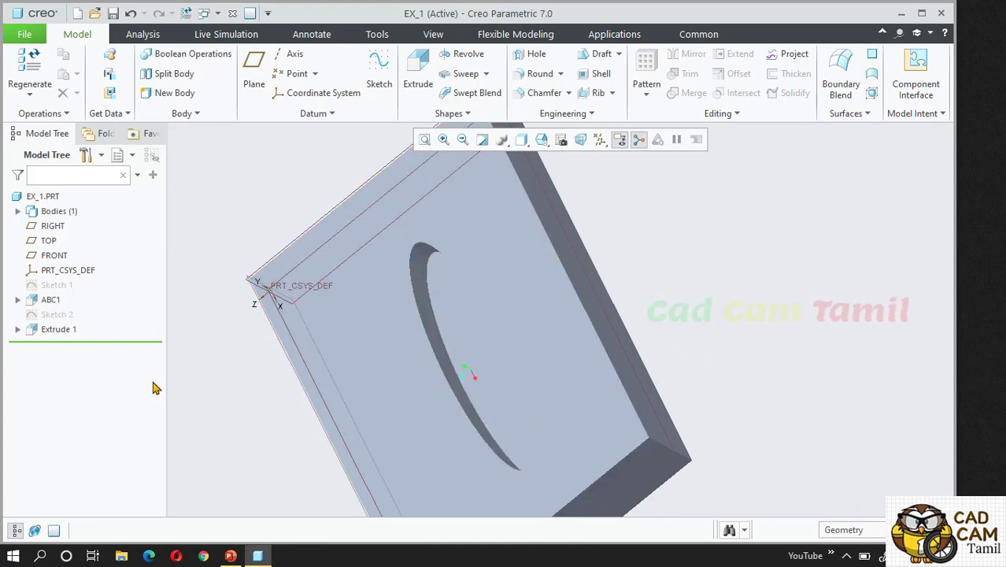
pyautogui.click(62, 315)
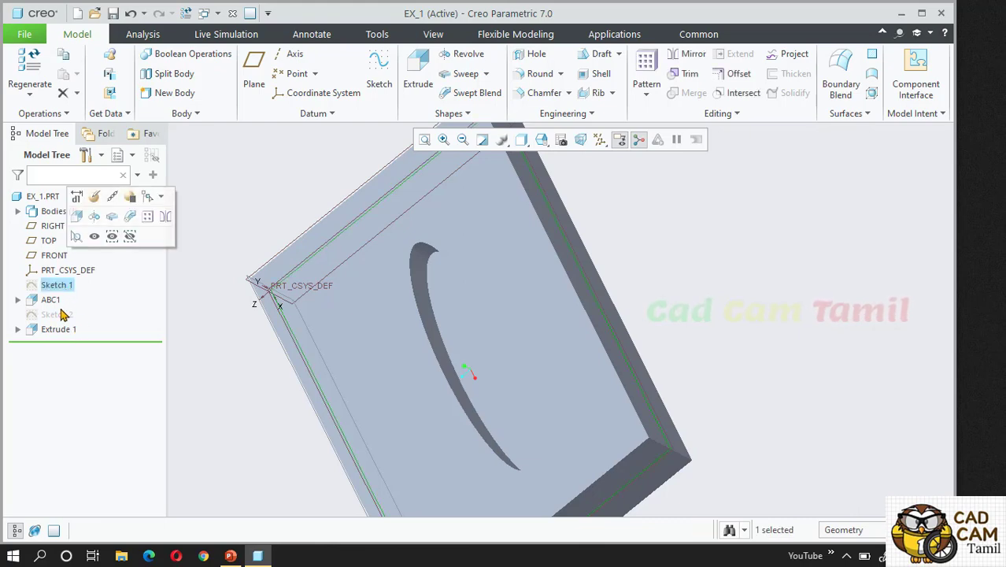
pyautogui.click(60, 285)
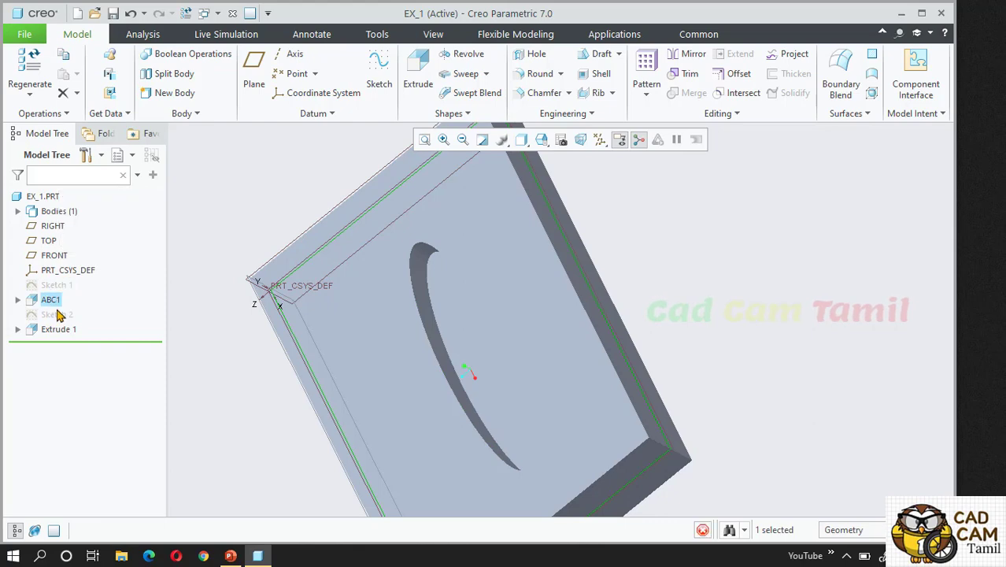
pyautogui.click(58, 329)
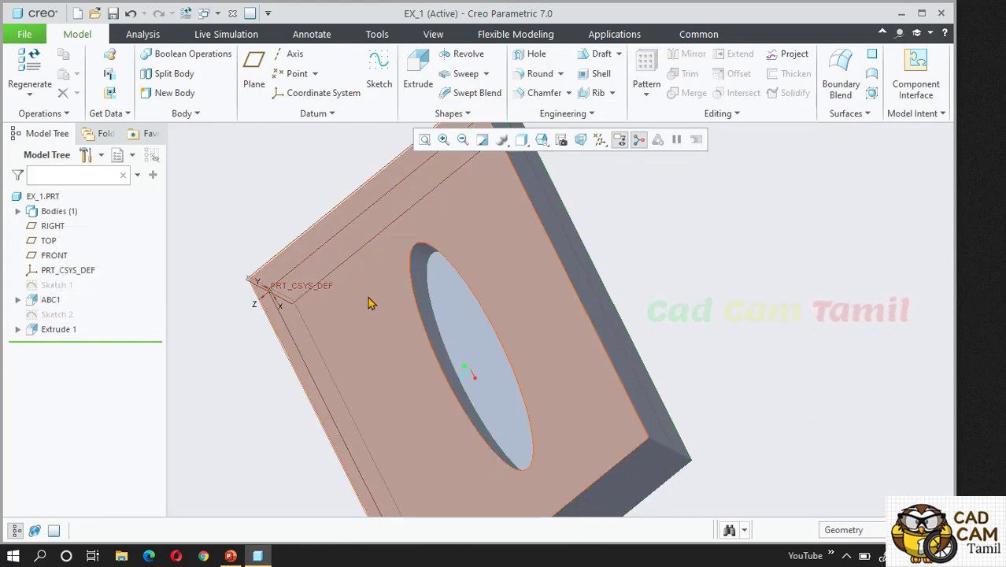
pyautogui.moveTo(342, 382); pyautogui.dragTo(381, 358, button='middle')
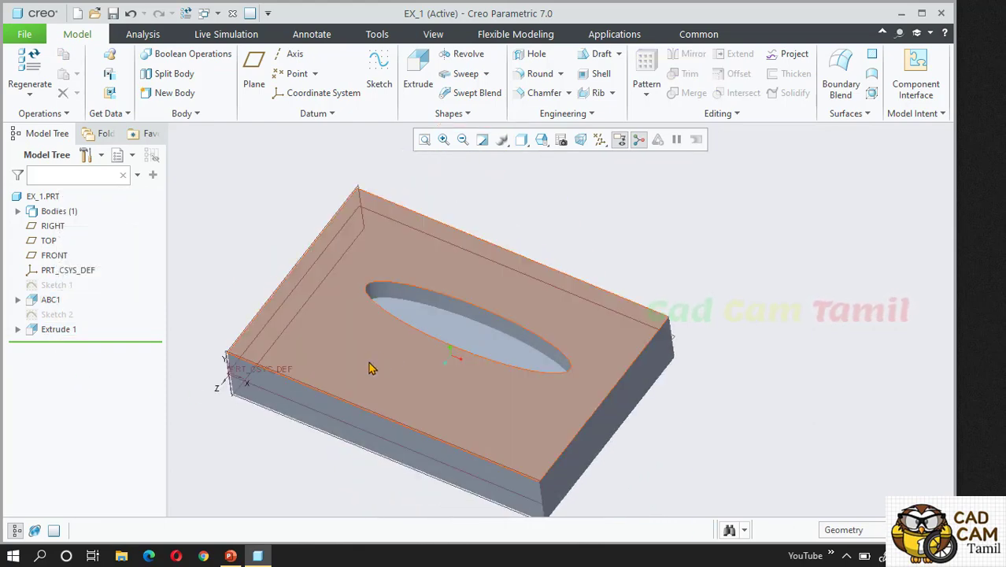
# Save the part EX_1.PRT.
pyautogui.click(113, 13)
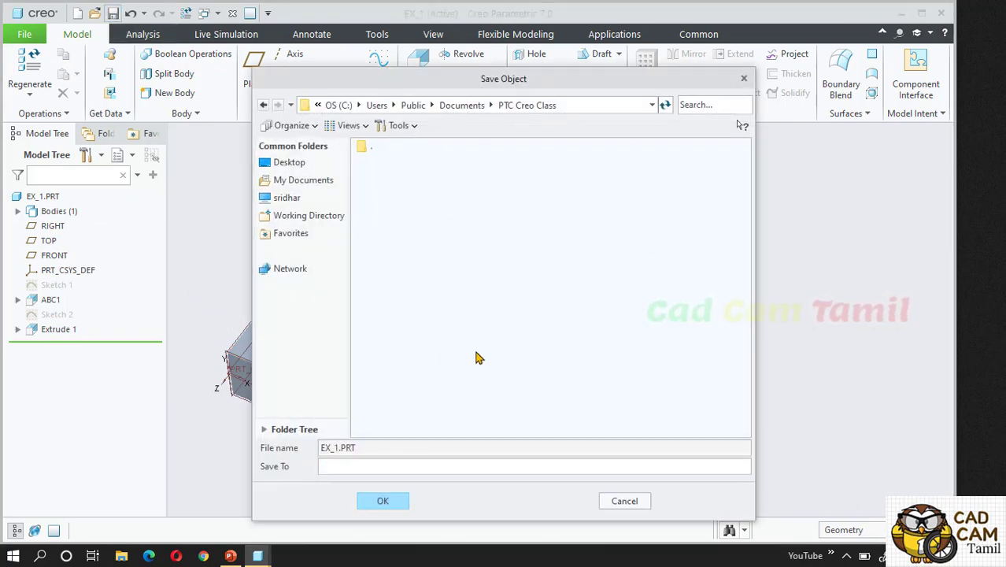
pyautogui.click(382, 502)
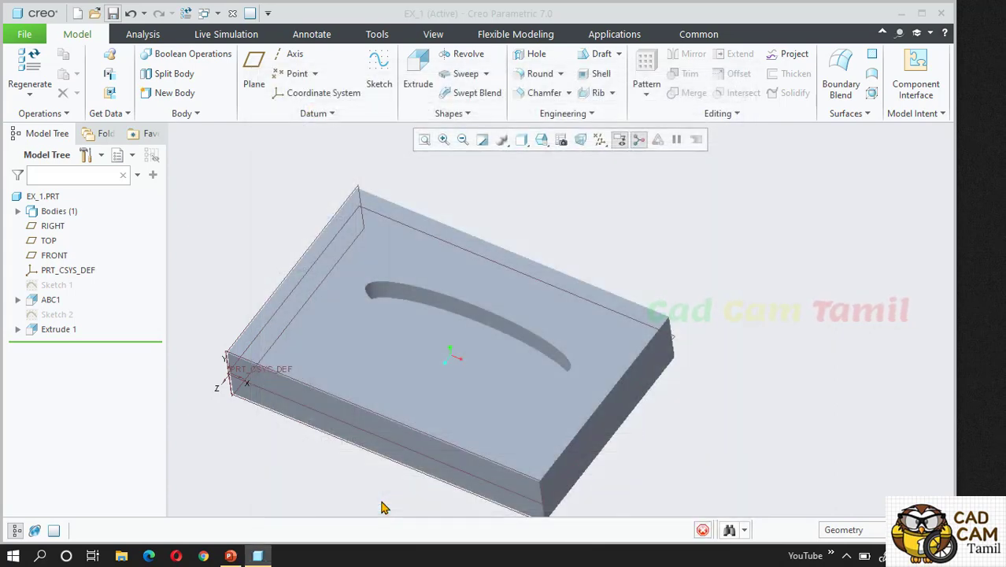